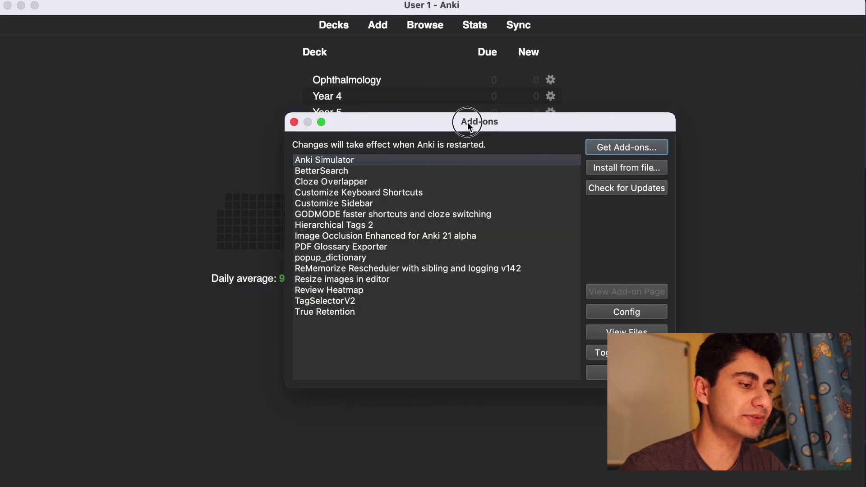
# Close the installed add-ons list to return to the deck list, then open the Tools menu
pyautogui.moveTo(468, 125); pyautogui.dragTo(446, 126)
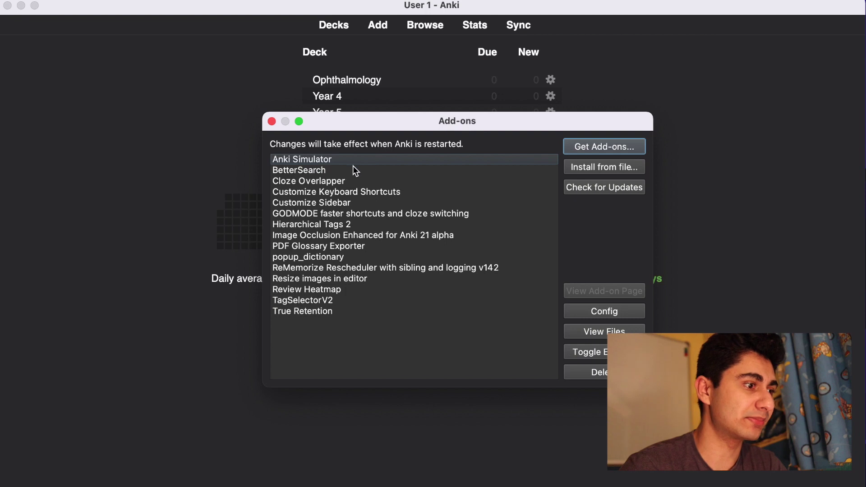
pyautogui.click(271, 121)
pyautogui.click(67, 0)
# Launch the Anki Simulator for Year 4 with 50 new cards/day and learning steps 5 15
pyautogui.moveTo(133, 0)
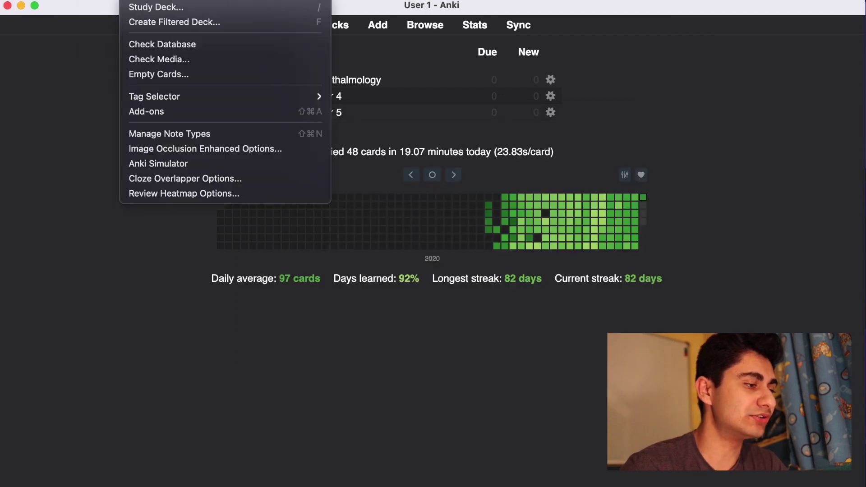
pyautogui.click(157, 165)
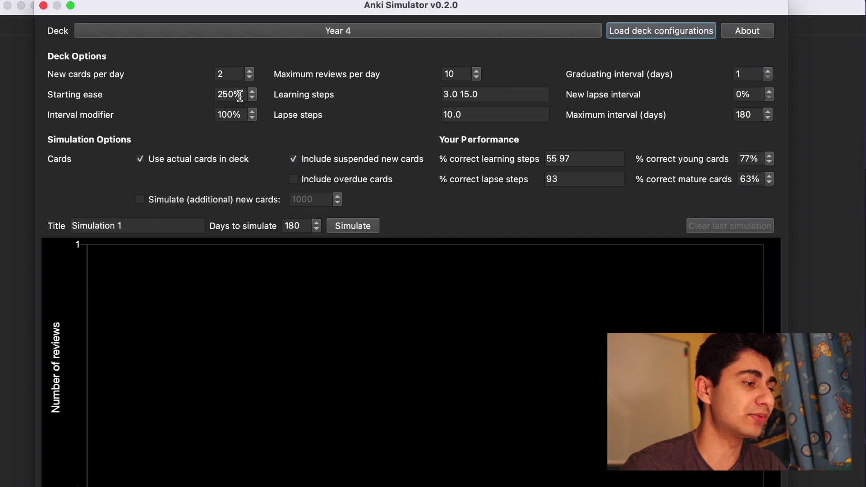
pyautogui.click(230, 73)
pyautogui.write('50')
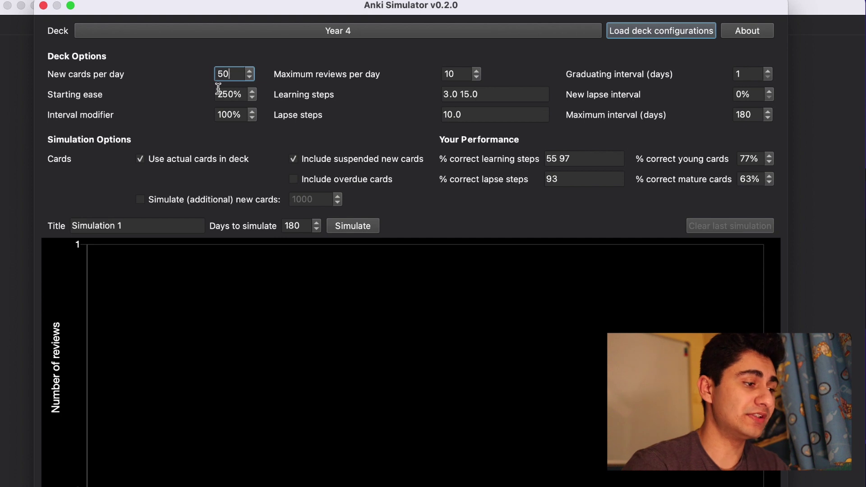
pyautogui.moveTo(507, 93); pyautogui.dragTo(391, 100)
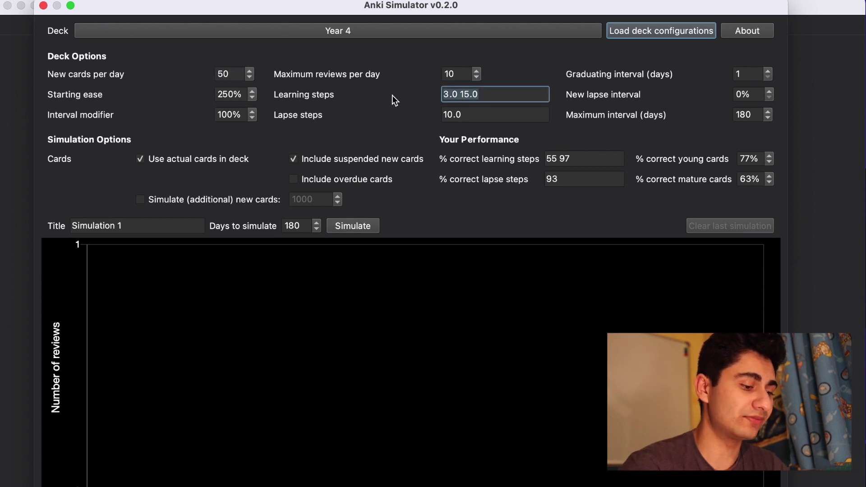
pyautogui.write('5')
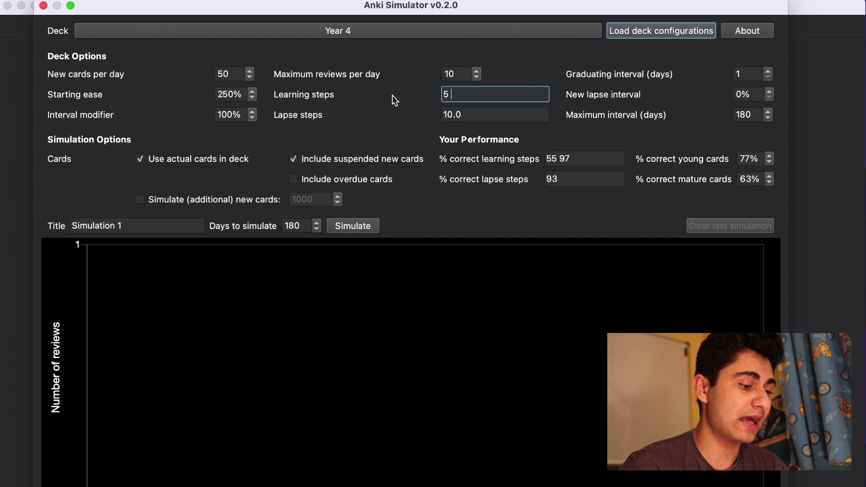
pyautogui.write(' 15')
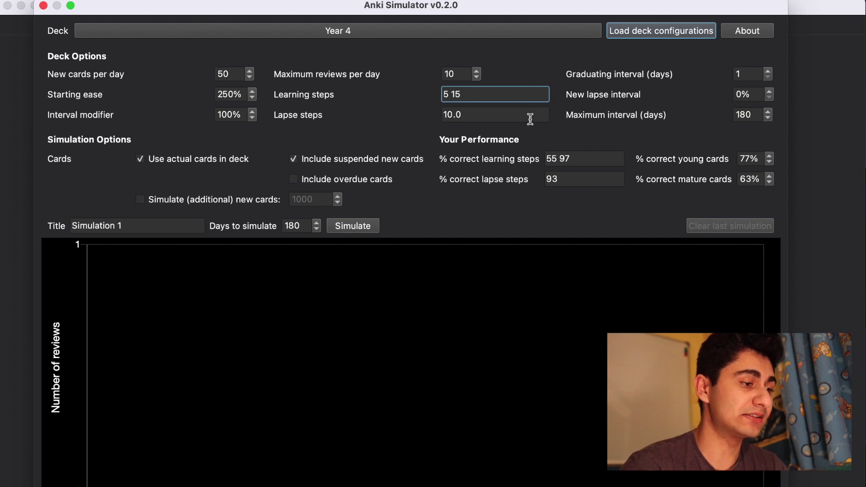
# Set lapse steps to 10, title the simulation y4, and run it
pyautogui.click(469, 119)
pyautogui.press('BackSpace')
pyautogui.press('BackSpace')
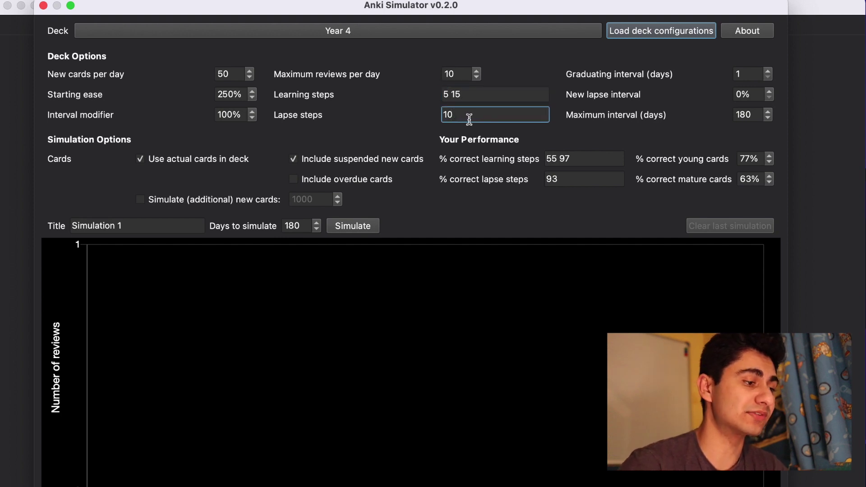
pyautogui.tripleClick(131, 229)
pyautogui.write('y4')
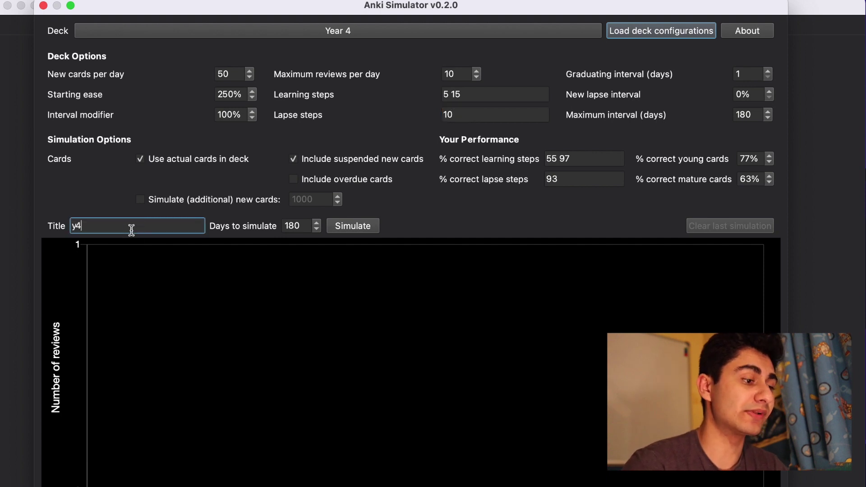
pyautogui.click(371, 226)
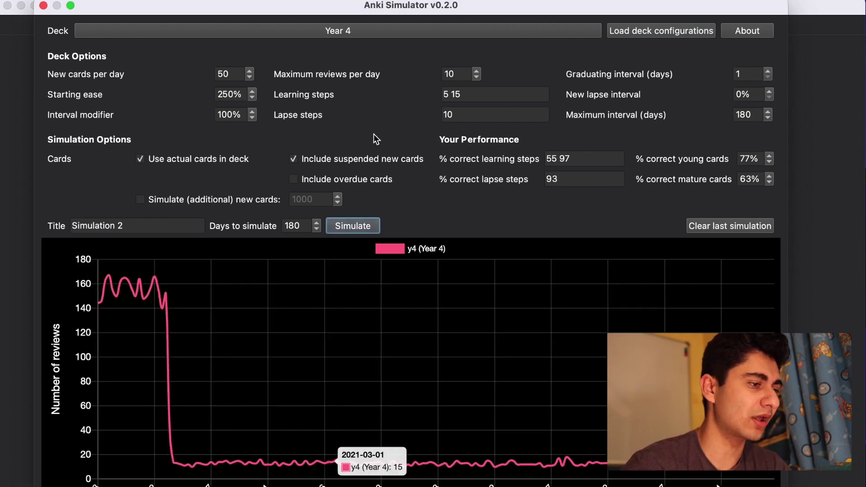
pyautogui.click(453, 76)
# Raise maximum reviews per day to 9999, rerun the simulation, and close the simulator
pyautogui.doubleClick(453, 75)
pyautogui.write('99')
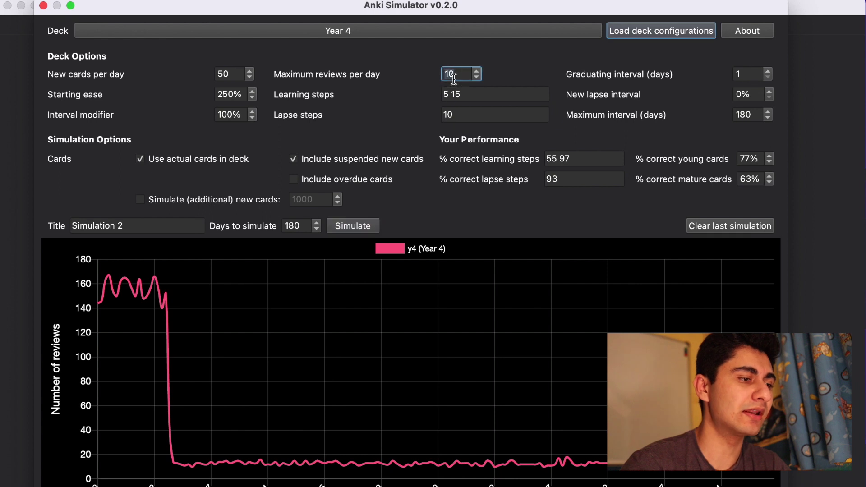
pyautogui.write('99')
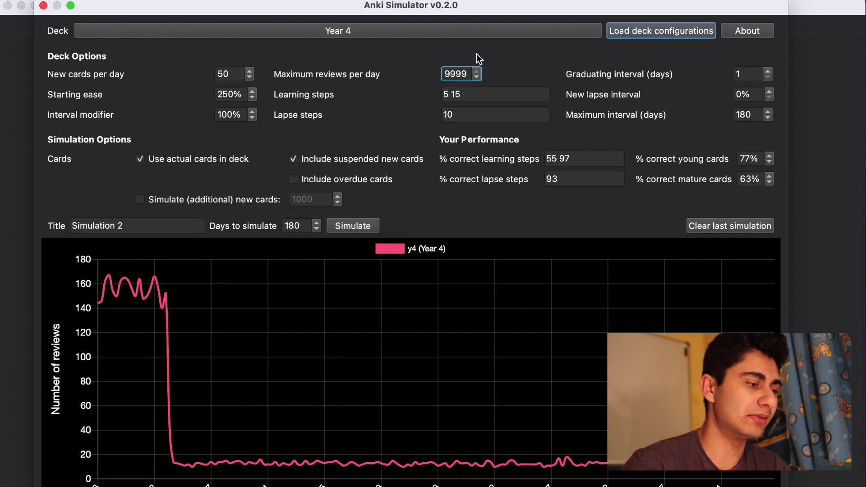
pyautogui.click(337, 223)
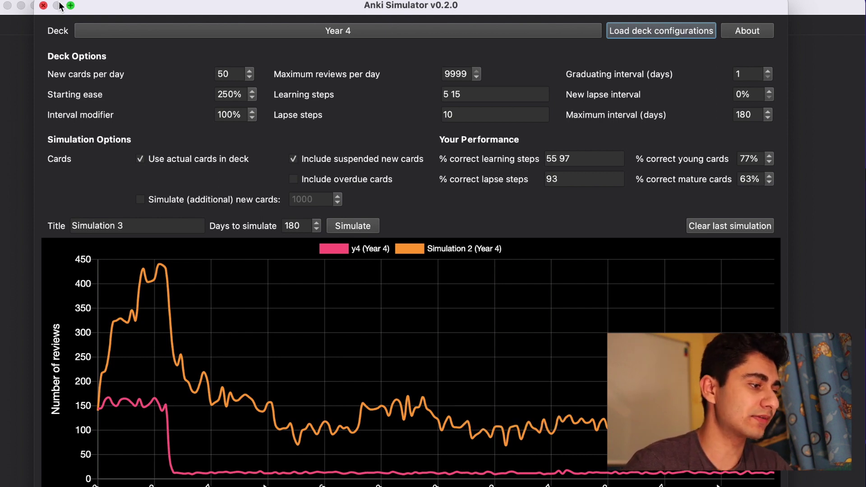
pyautogui.click(44, 5)
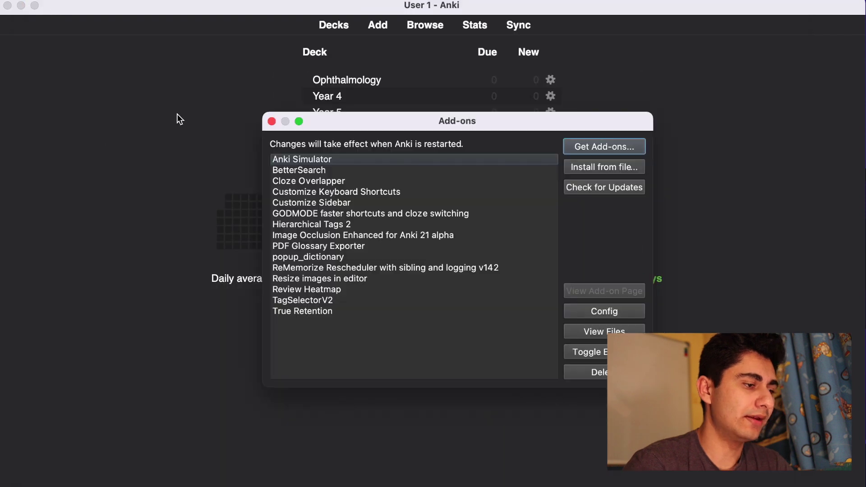
# Select BetterSearch, close the add-ons list, and open the card browser
pyautogui.click(437, 171)
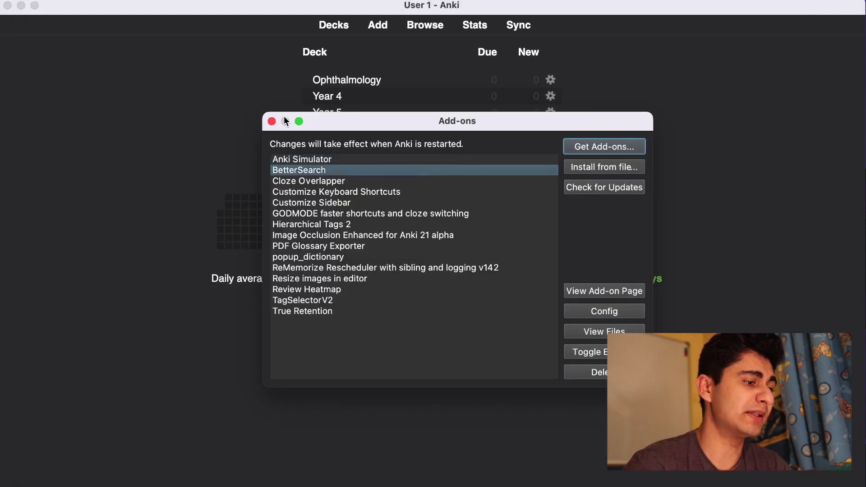
pyautogui.click(271, 121)
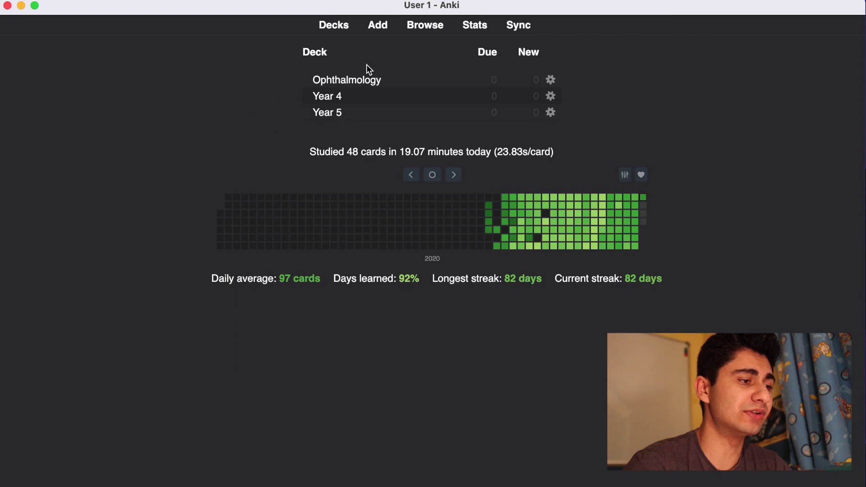
pyautogui.click(417, 28)
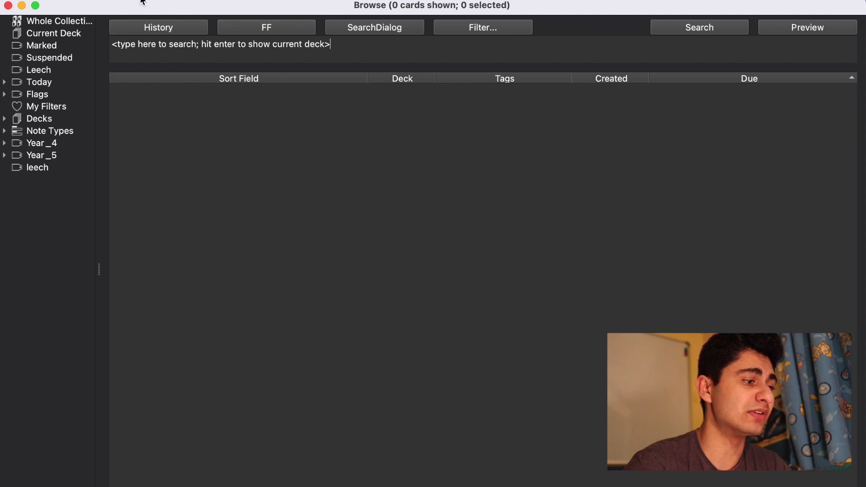
# Filter the browser to the 645 cards tagged Year_5::Psych
pyautogui.click(336, 52)
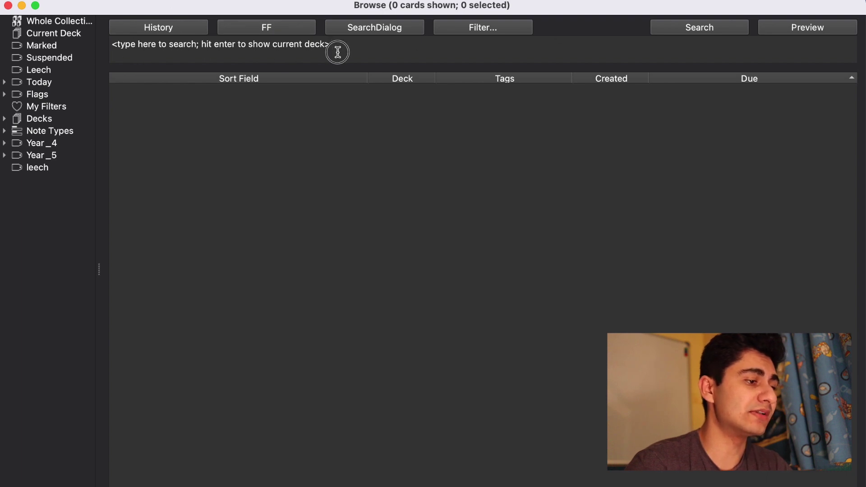
pyautogui.moveTo(364, 53); pyautogui.dragTo(108, 48)
pyautogui.click(144, 58)
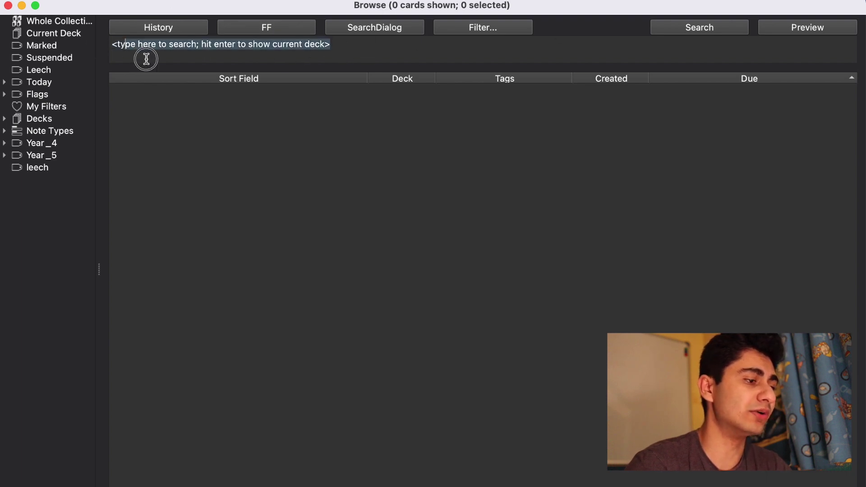
pyautogui.tripleClick(161, 53)
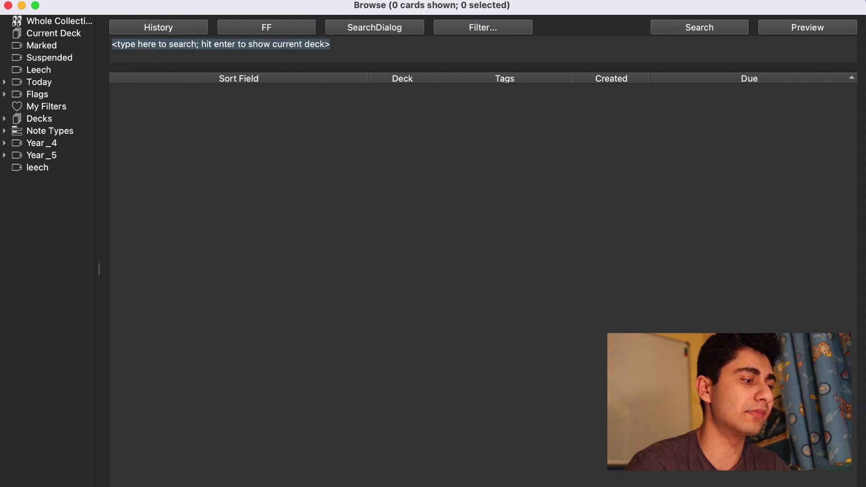
pyautogui.click(3, 156)
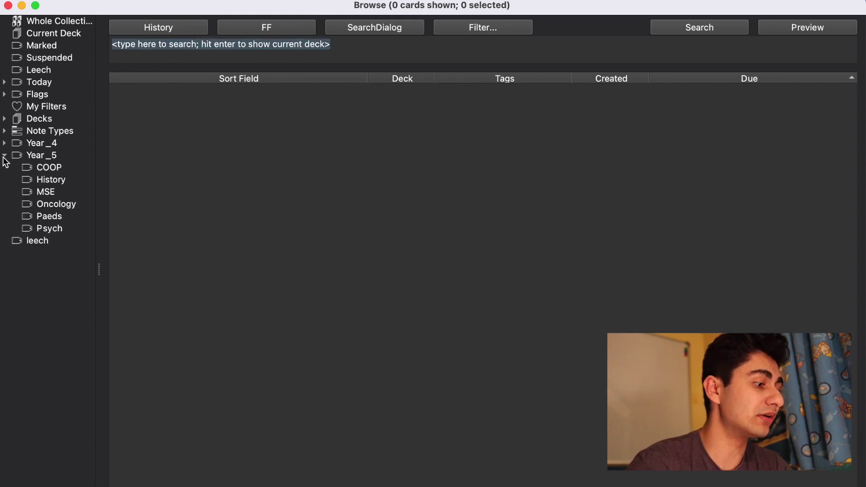
pyautogui.click(56, 229)
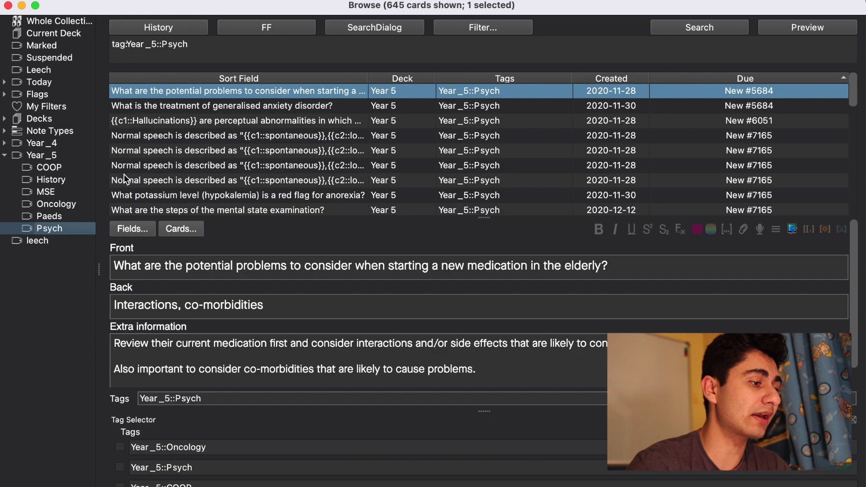
pyautogui.click(235, 45)
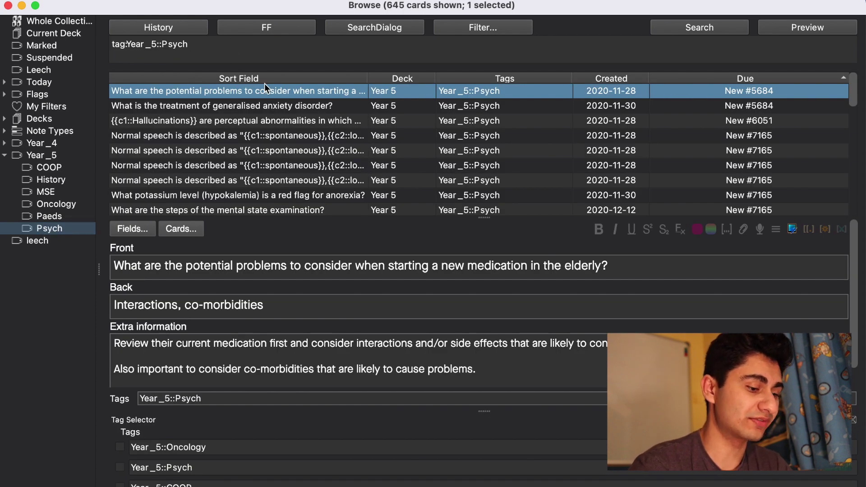
pyautogui.write('anxiety')
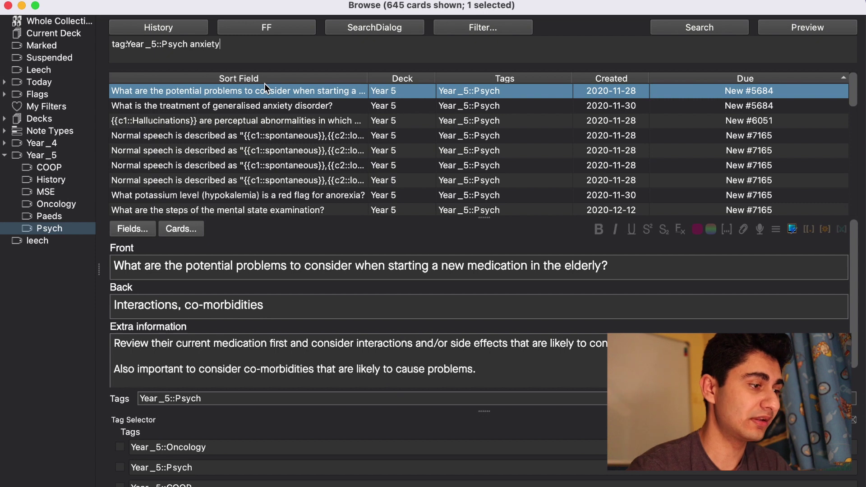
pyautogui.press('Return')
pyautogui.scroll(-5, 275, 90)
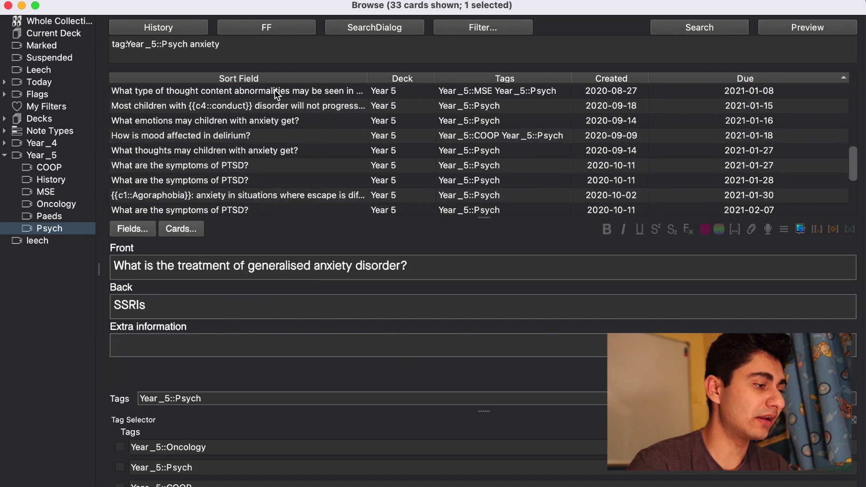
pyautogui.scroll(5, 287, 144)
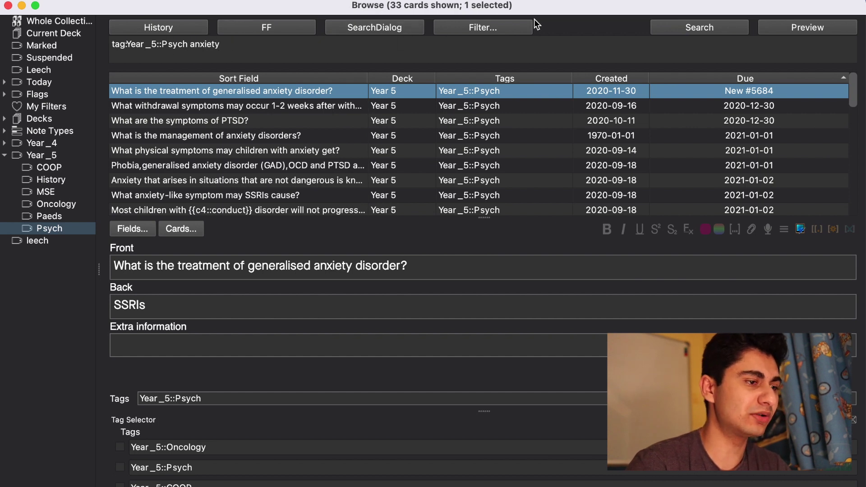
pyautogui.click(523, 28)
pyautogui.click(302, 42)
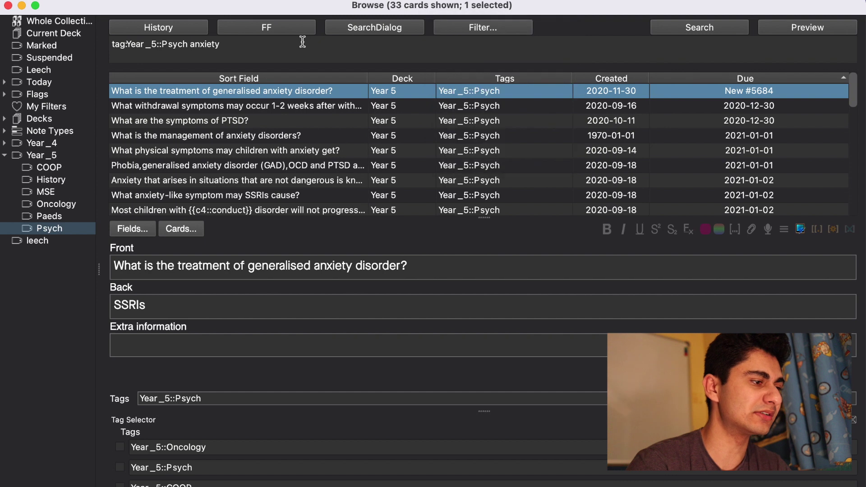
pyautogui.click(229, 33)
pyautogui.click(228, 34)
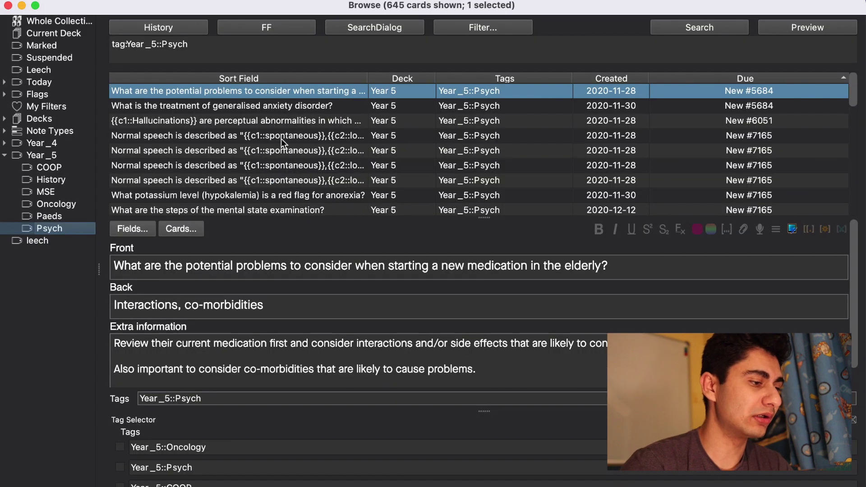
pyautogui.scroll(-1, 281, 138)
pyautogui.scroll(1, 280, 139)
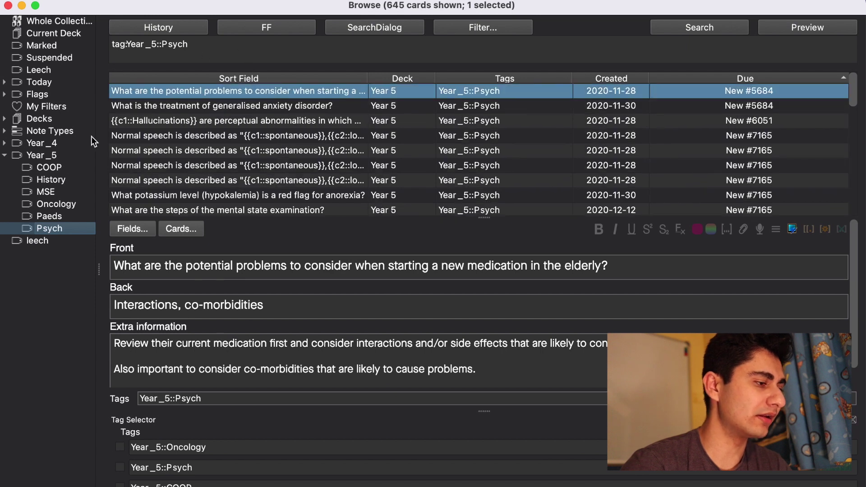
# Search Year_4 cards for pancreatitis and open the Causes of acute pancreatitis note
pyautogui.click(40, 143)
pyautogui.click(262, 45)
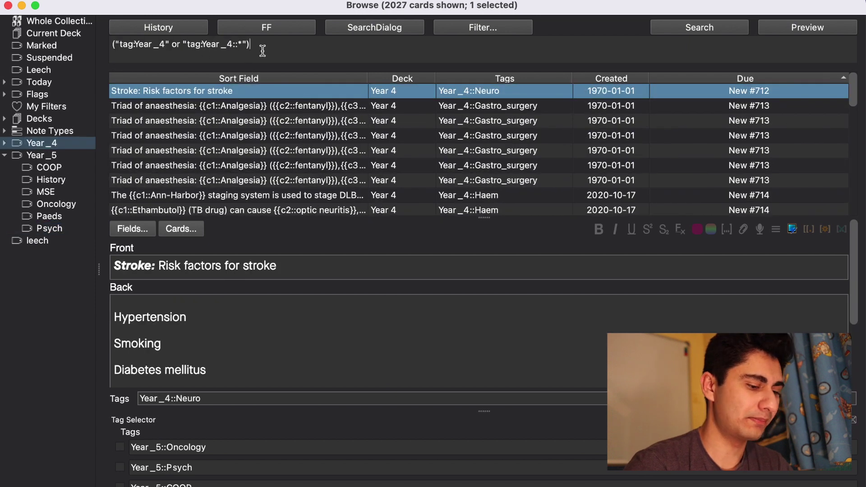
pyautogui.write('pancreatitis')
pyautogui.press('Return')
pyautogui.click(308, 150)
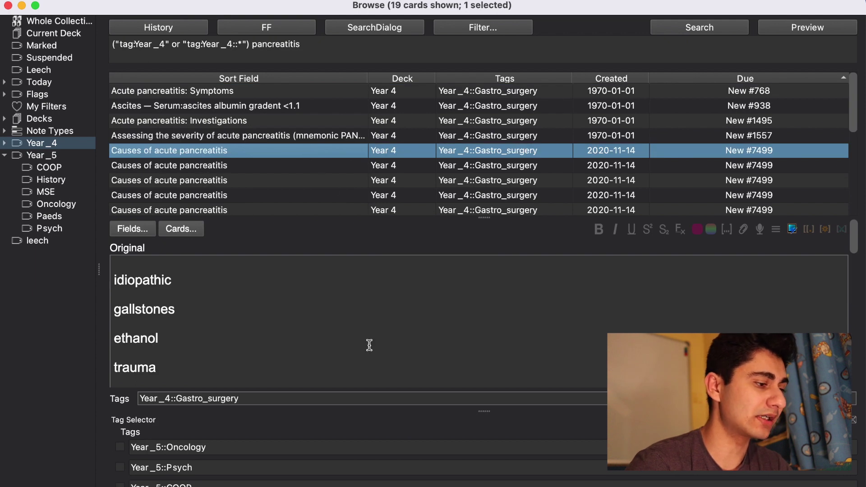
pyautogui.scroll(-5, 370, 345)
pyautogui.scroll(-2, 370, 345)
pyautogui.scroll(4, 369, 345)
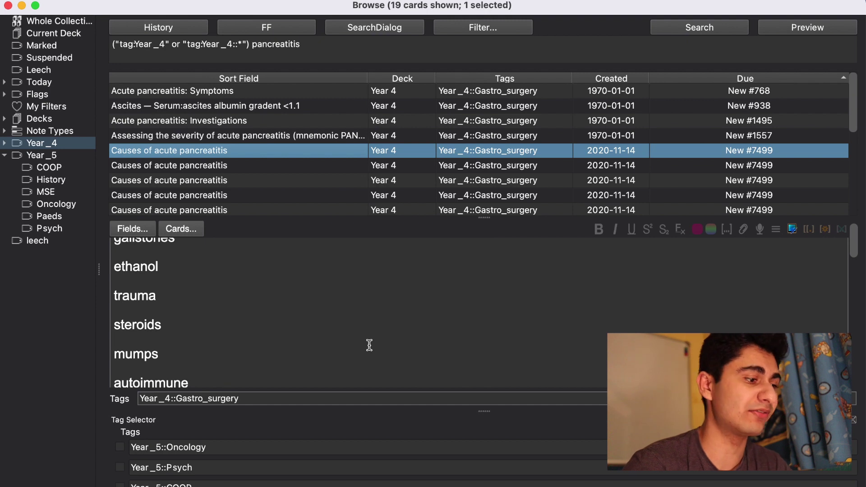
pyautogui.scroll(3, 369, 345)
pyautogui.scroll(-10, 369, 345)
pyautogui.scroll(10, 369, 345)
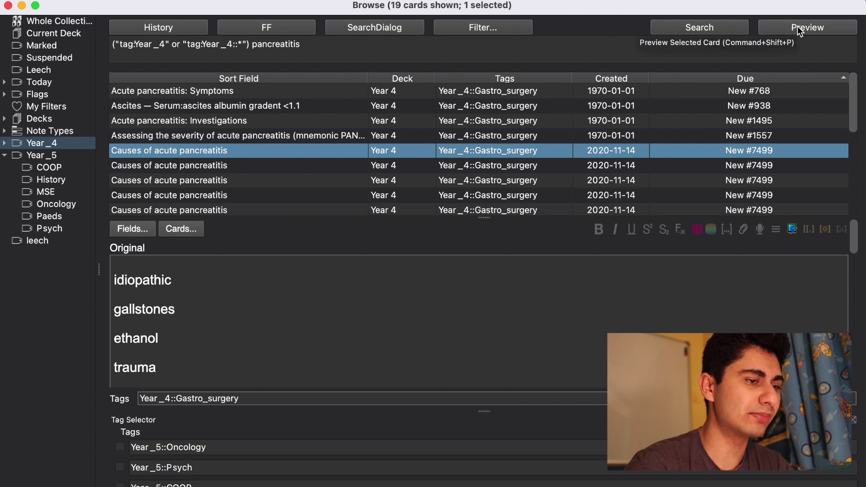
pyautogui.scroll(-5, 212, 365)
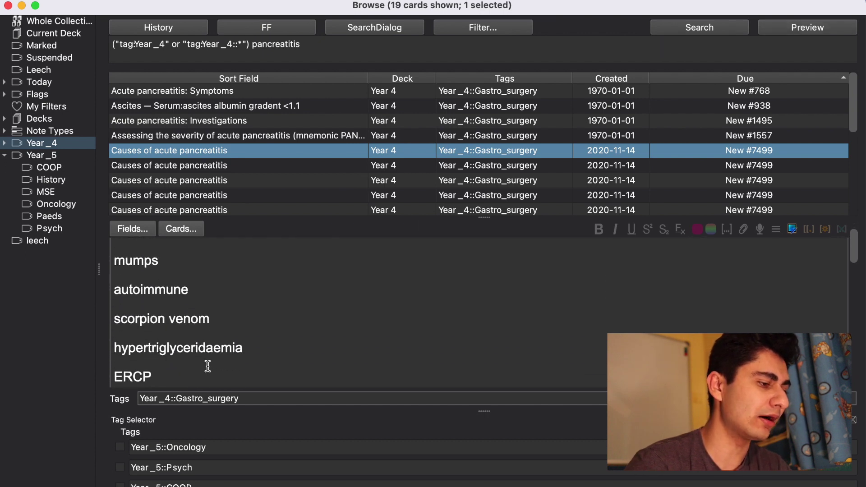
pyautogui.scroll(4, 207, 365)
pyautogui.scroll(1, 207, 366)
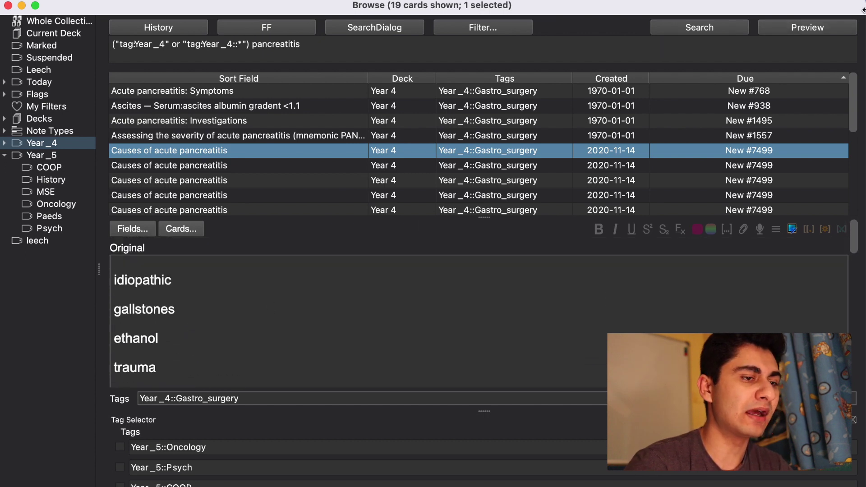
# Preview the cloze card with all answers revealed, move to the next card, then close the preview
pyautogui.click(819, 30)
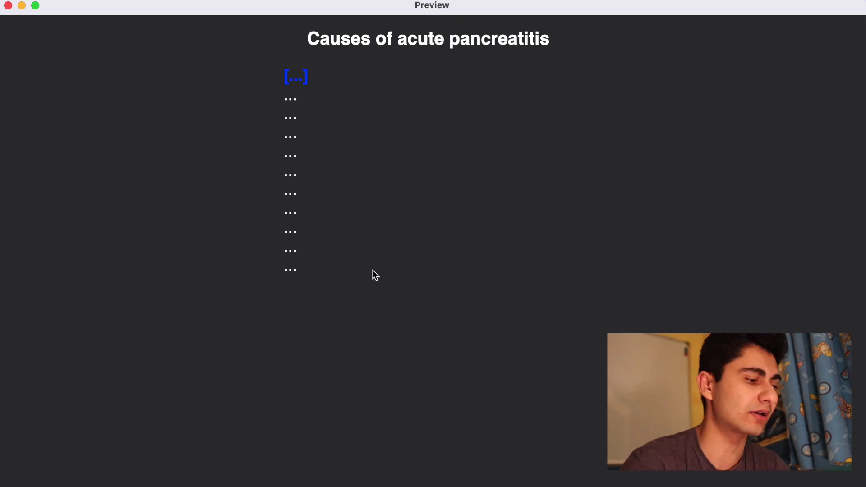
pyautogui.press('Right')
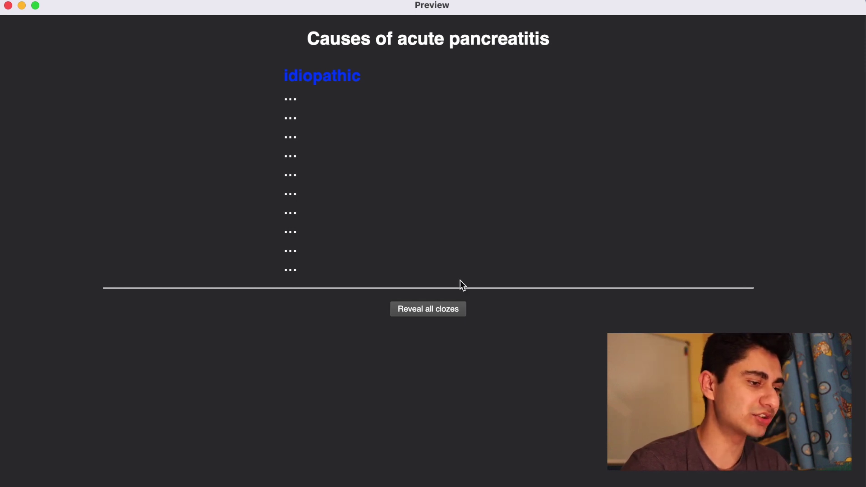
pyautogui.click(422, 307)
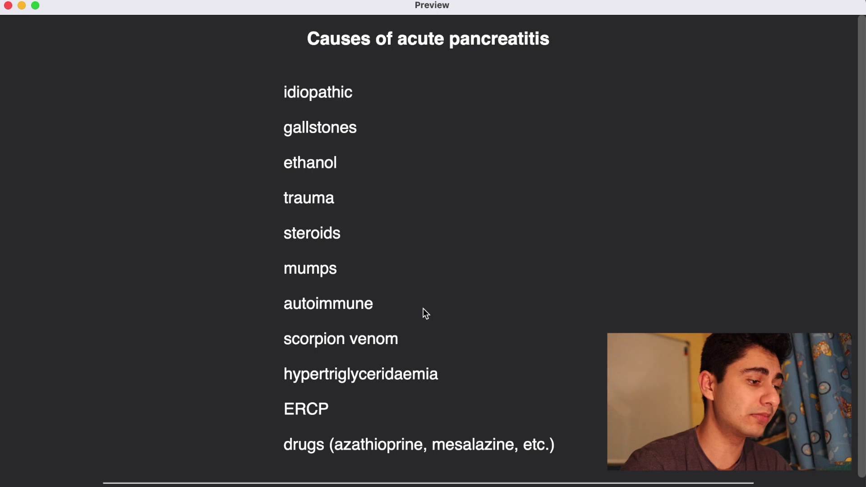
pyautogui.scroll(-2, 423, 308)
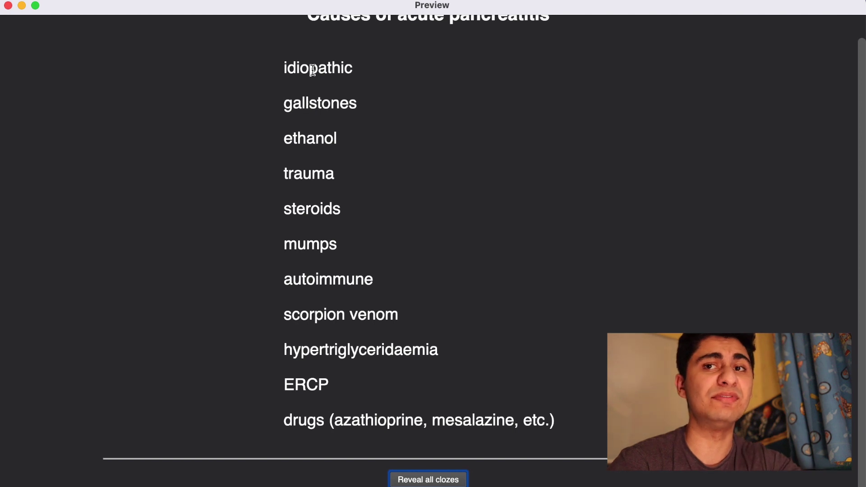
pyautogui.press('Right')
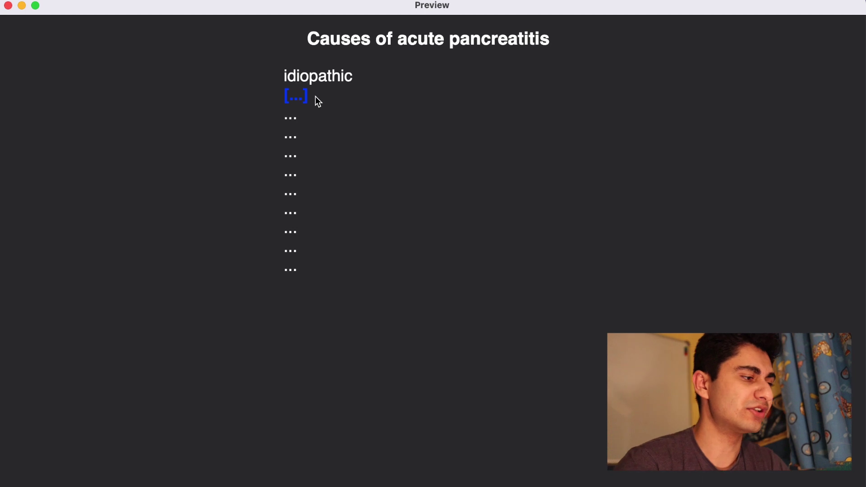
pyautogui.click(8, 7)
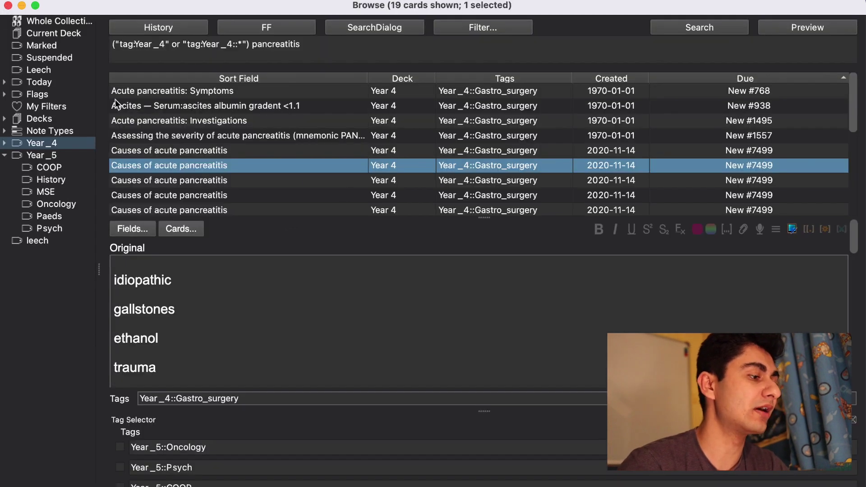
# Close the browser, bring up the add-ons list, and review Customize Keyboard Shortcuts settings
pyautogui.click(8, 7)
pyautogui.press('super+shift+a')
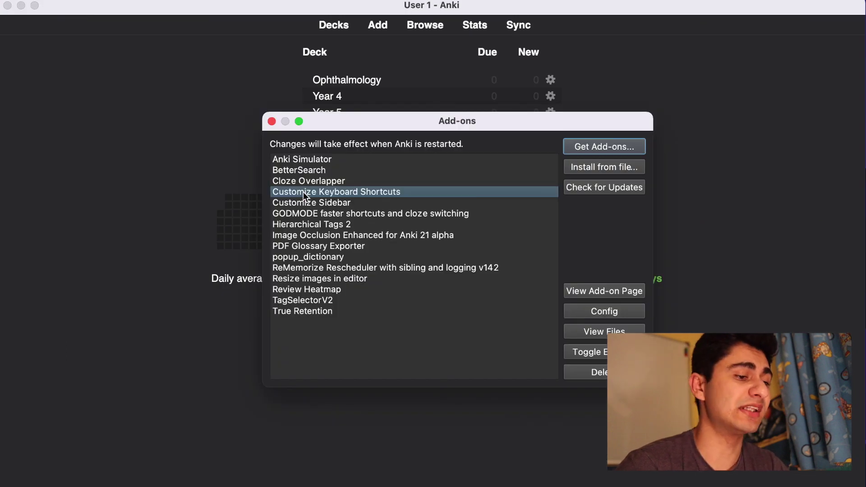
pyautogui.click(632, 315)
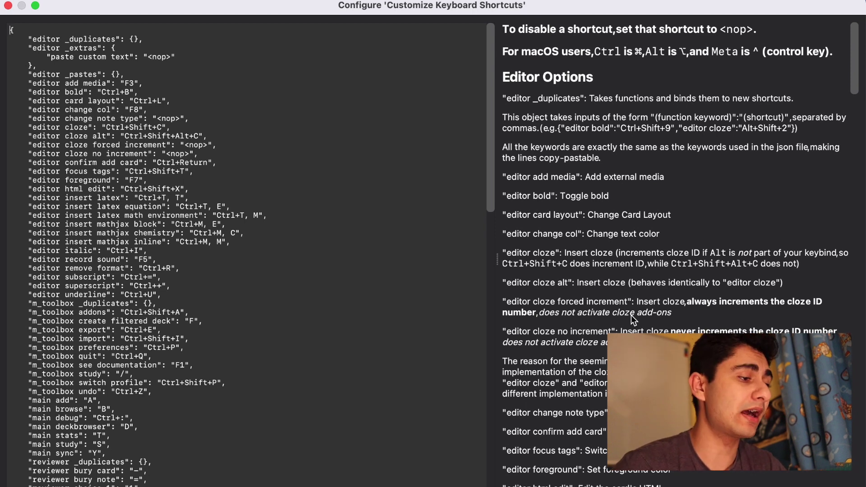
pyautogui.scroll(-3, 121, 347)
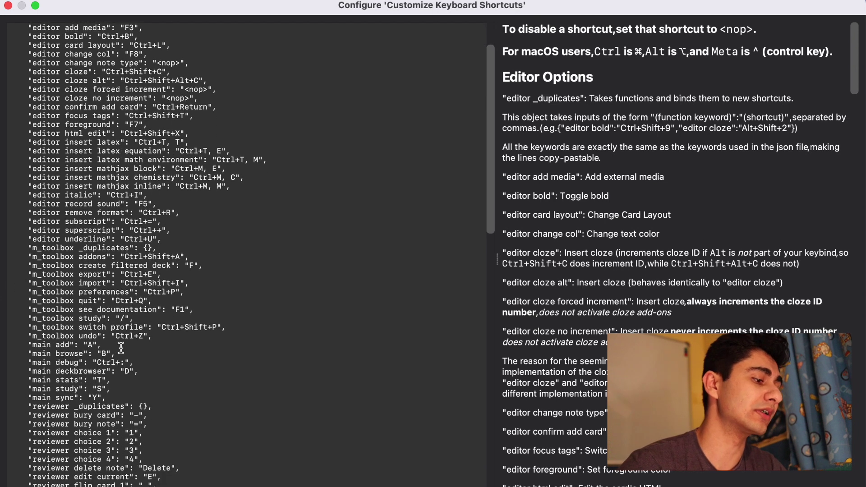
pyautogui.scroll(-10, 121, 347)
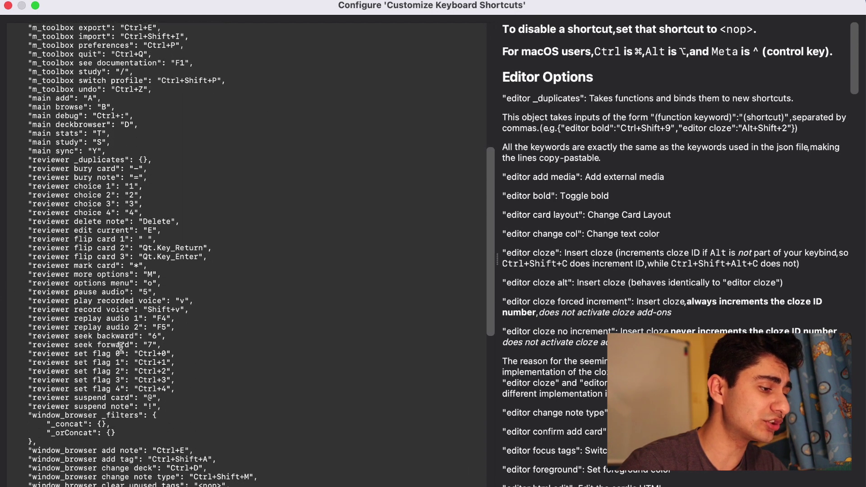
pyautogui.scroll(-1, 120, 348)
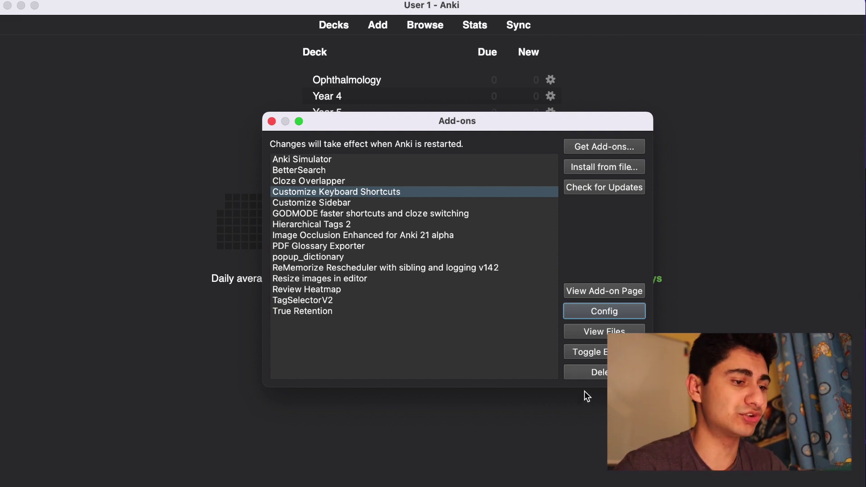
# Revisit the Customize Keyboard Shortcuts configuration, close it, and select Customize Sidebar
pyautogui.click(594, 314)
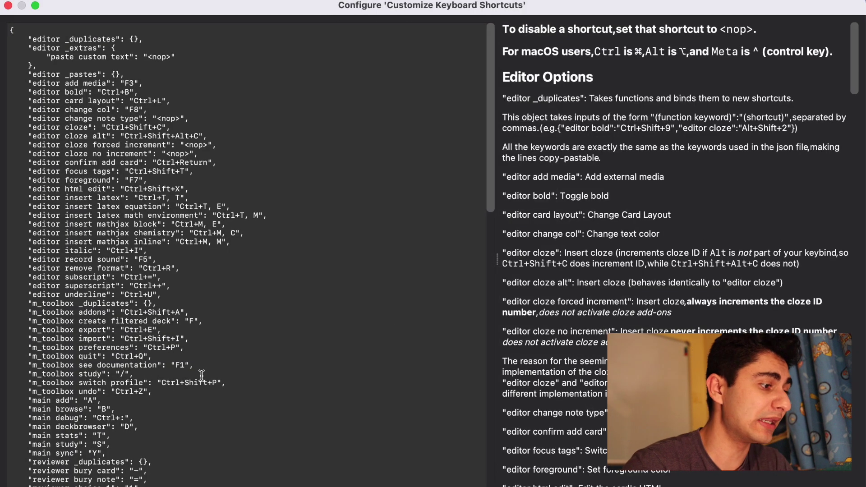
pyautogui.scroll(-5, 202, 376)
pyautogui.scroll(-10, 202, 376)
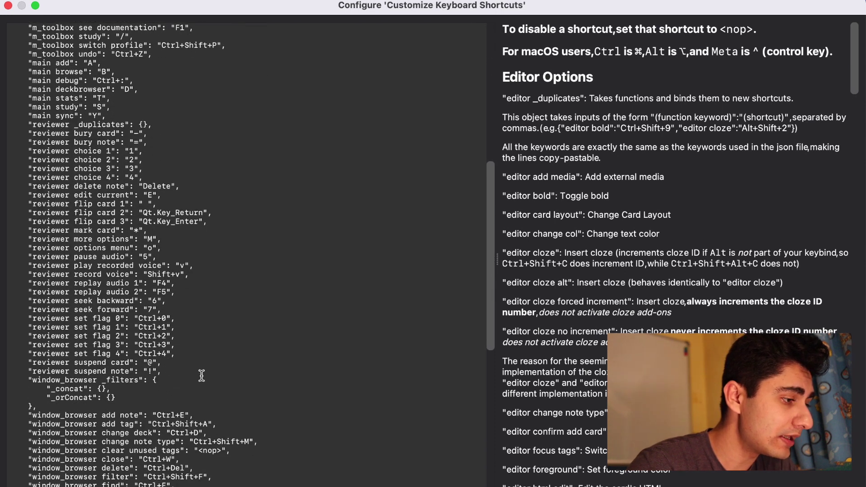
pyautogui.scroll(15, 202, 376)
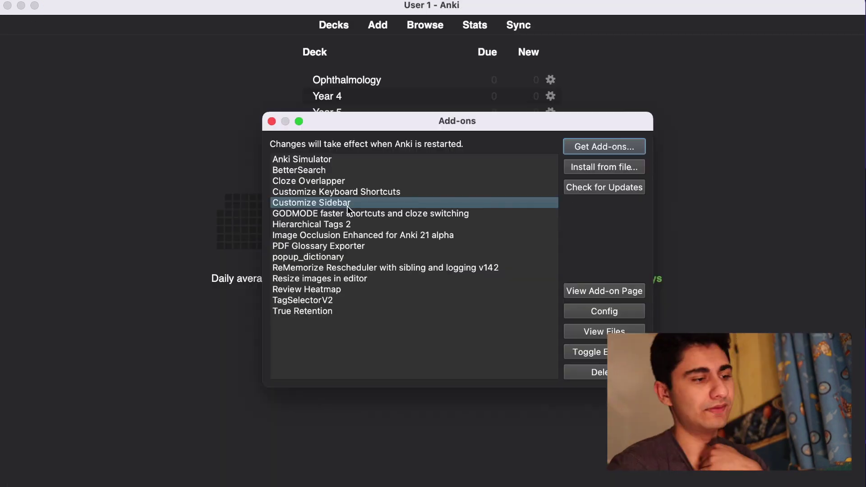
pyautogui.press('Escape')
pyautogui.click(347, 207)
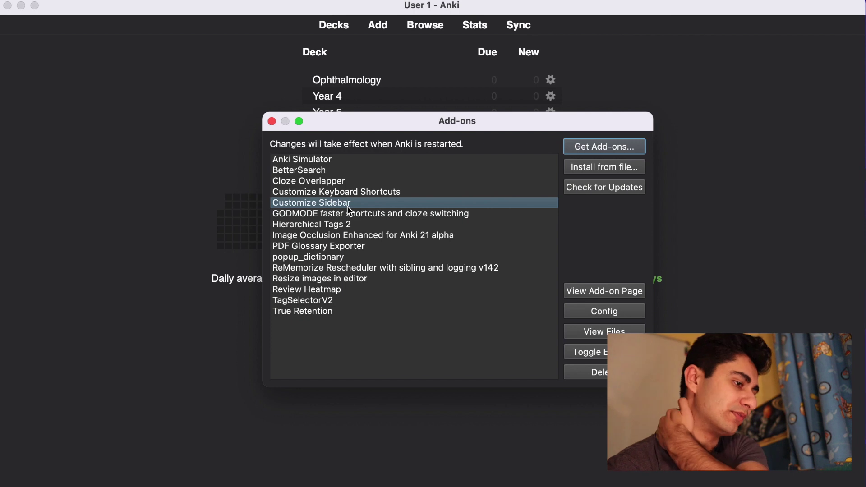
# Close the add-ons list, open the browser, and view red-flagged then green-flagged cards
pyautogui.click(271, 122)
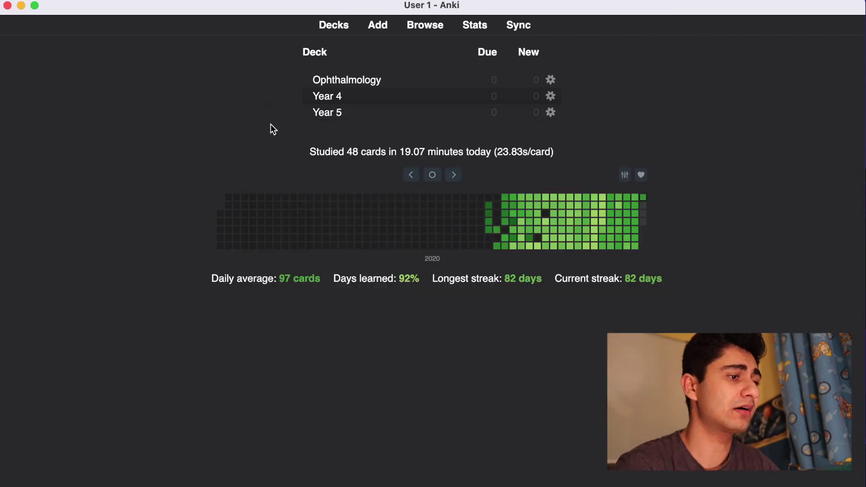
pyautogui.click(425, 26)
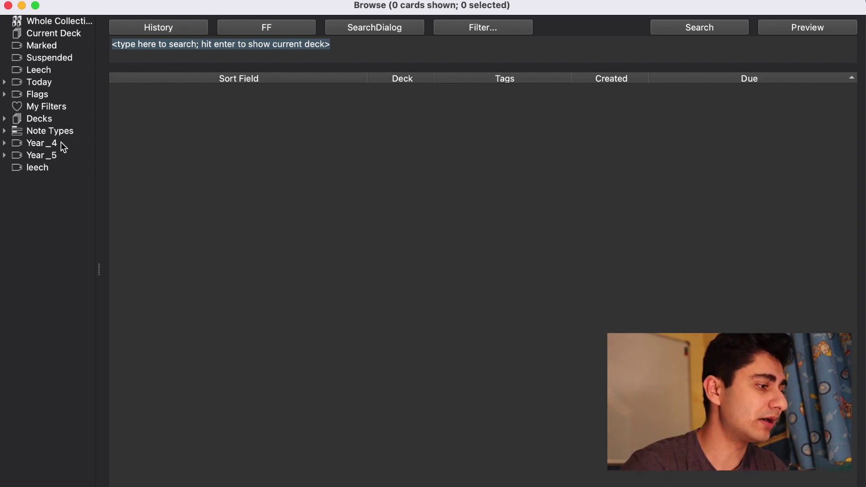
pyautogui.click(8, 96)
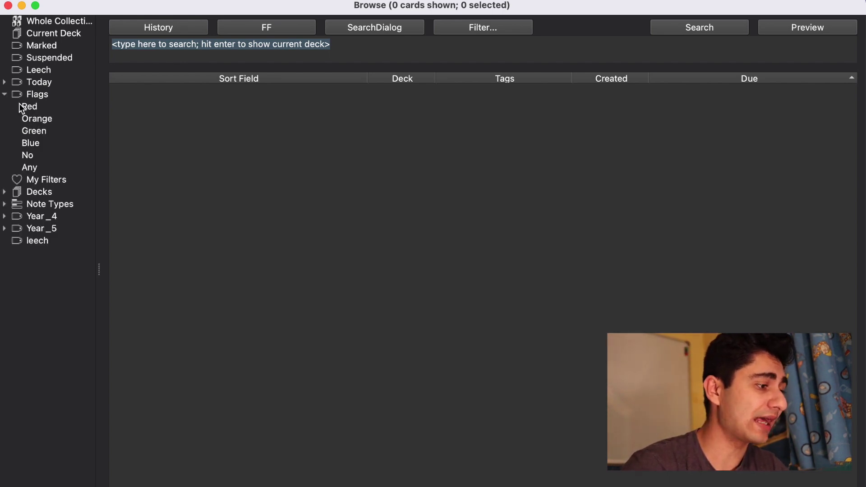
pyautogui.click(23, 107)
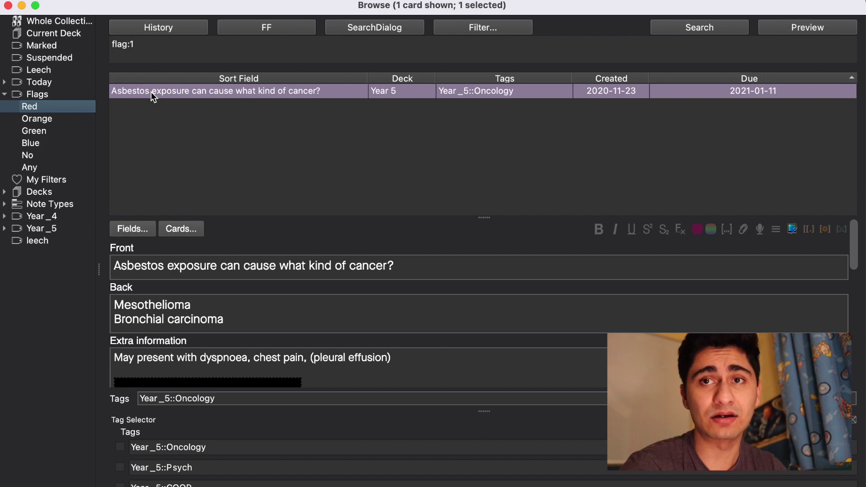
pyautogui.click(61, 132)
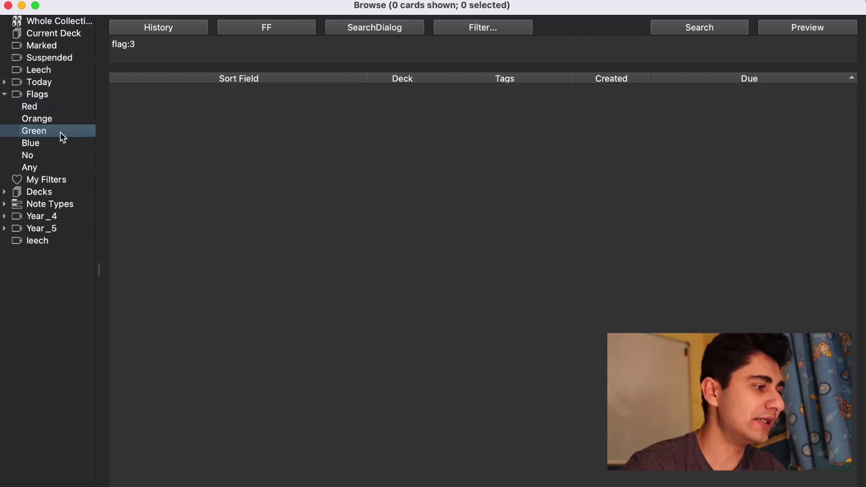
pyautogui.click(5, 94)
# View cards added today, the 46 studied today, then the 9 leech-tagged cards
pyautogui.click(4, 82)
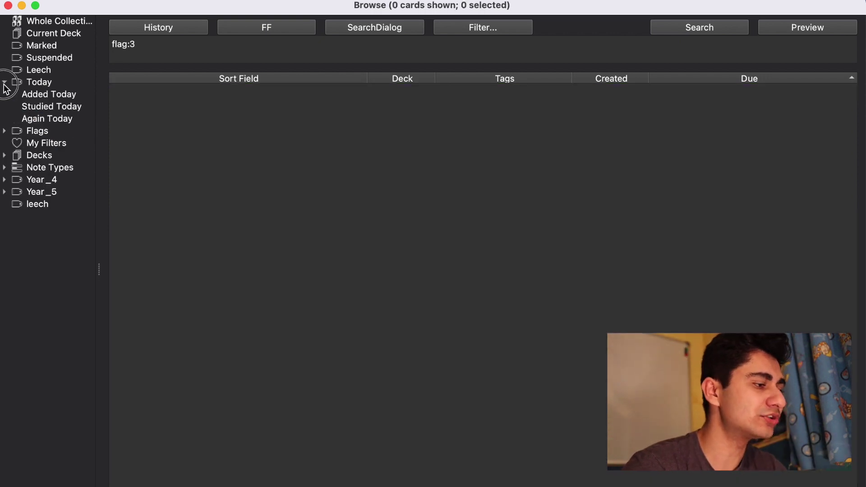
pyautogui.click(38, 95)
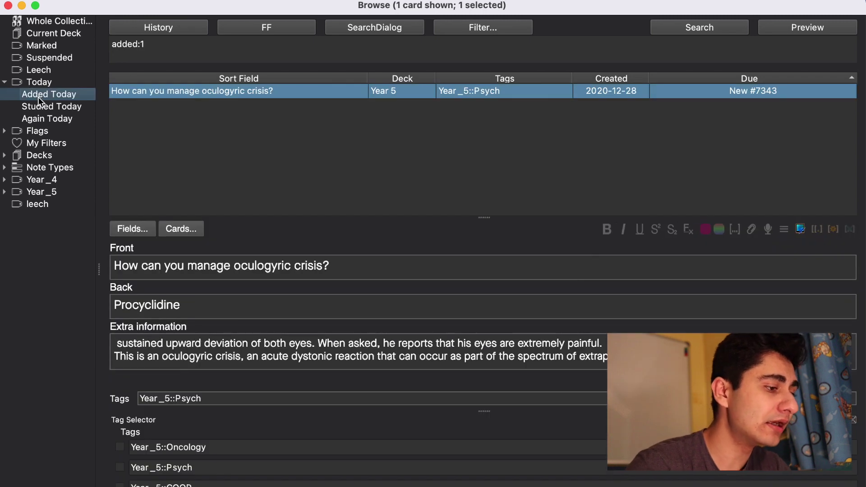
pyautogui.click(47, 109)
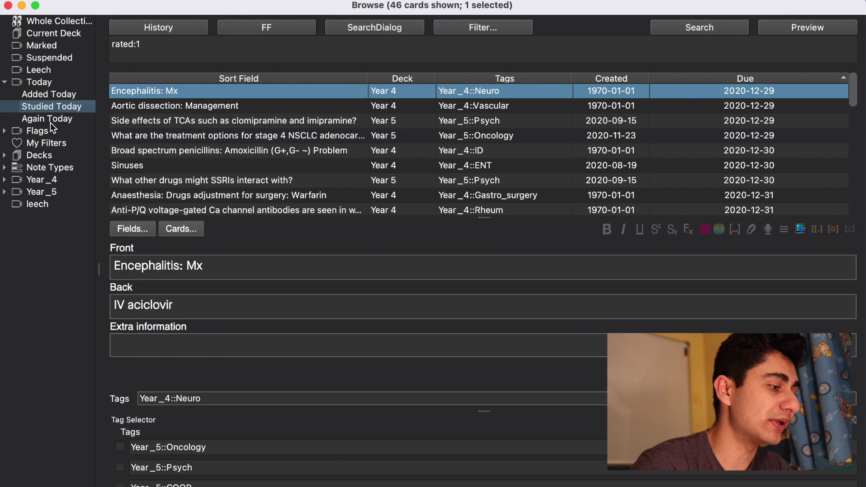
pyautogui.click(42, 209)
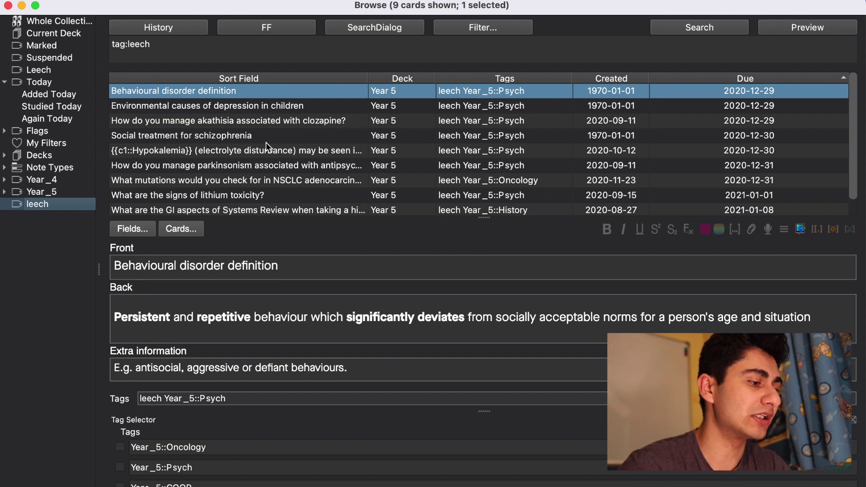
# Collapse the Today searches, close the card browser, and open the Tools menu
pyautogui.scroll(-1, 266, 143)
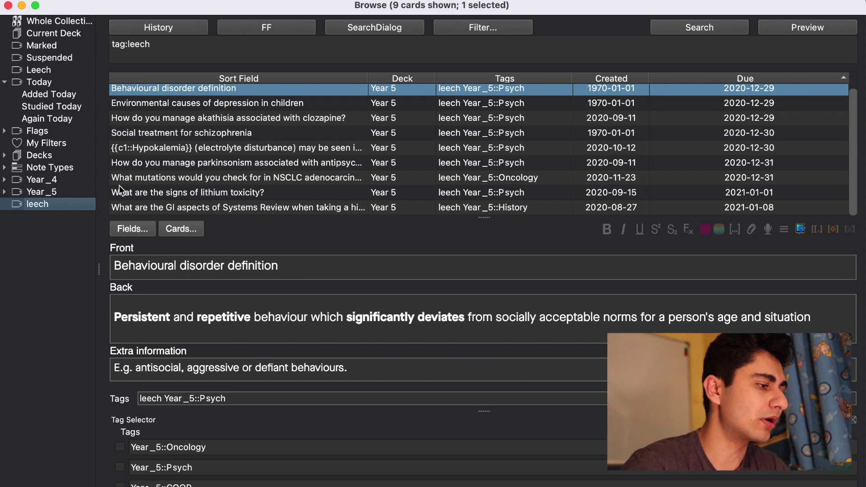
pyautogui.click(6, 82)
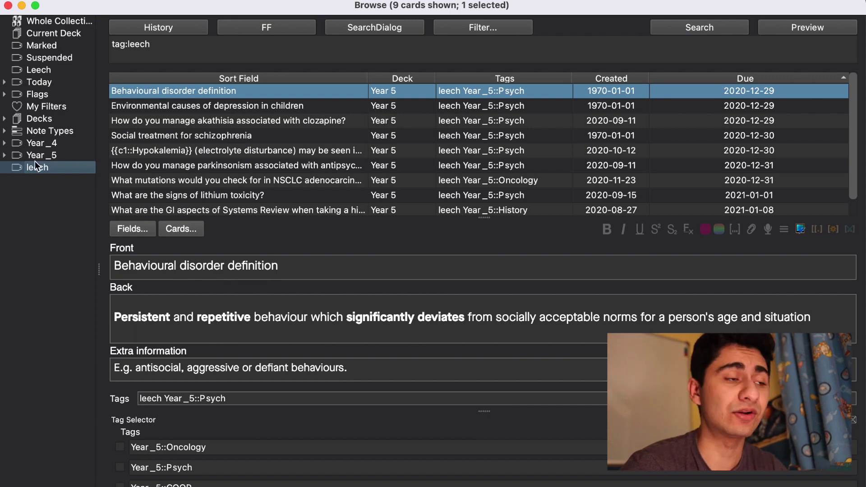
pyautogui.click(7, 5)
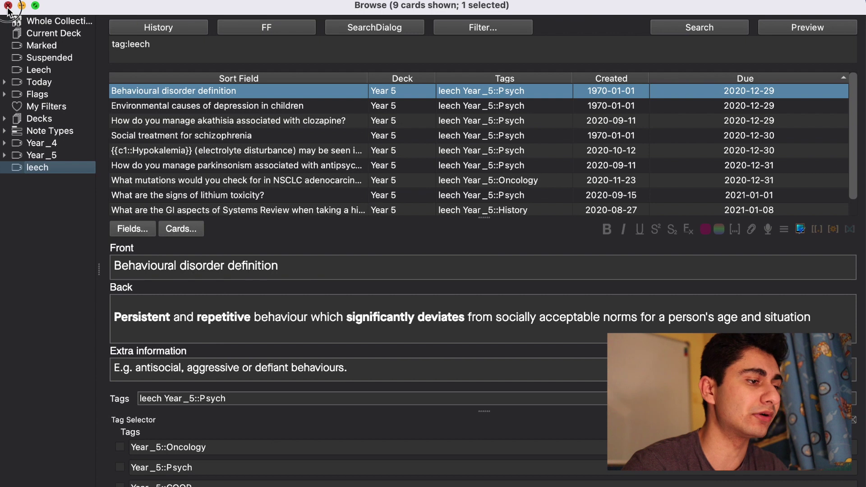
pyautogui.click(135, 1)
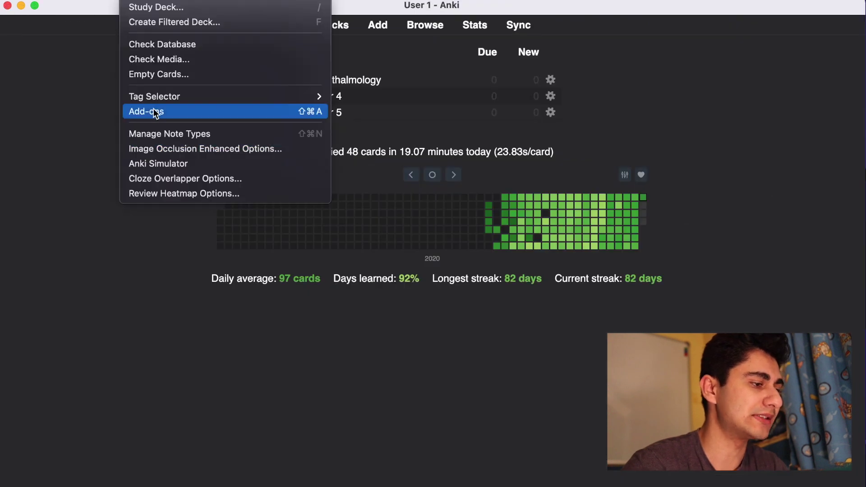
# Check the GODMODE add-on in the Add-ons list, close it, and start a new Year 4 note
pyautogui.click(154, 111)
pyautogui.click(451, 213)
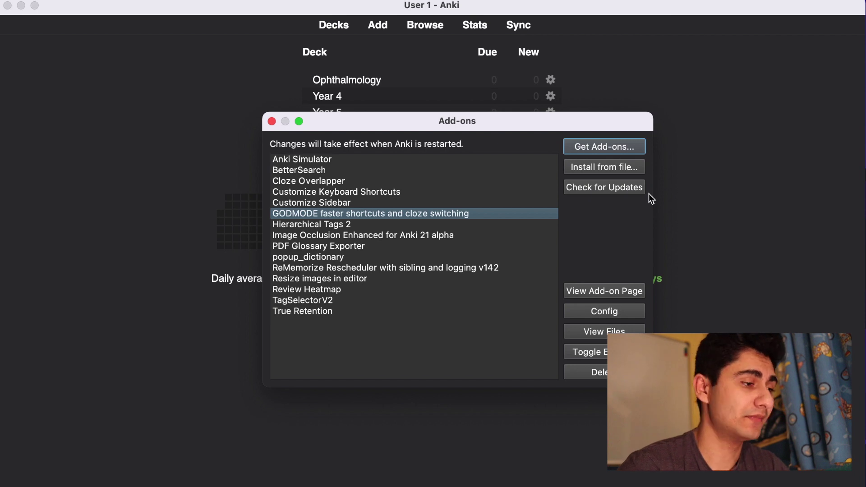
pyautogui.click(271, 121)
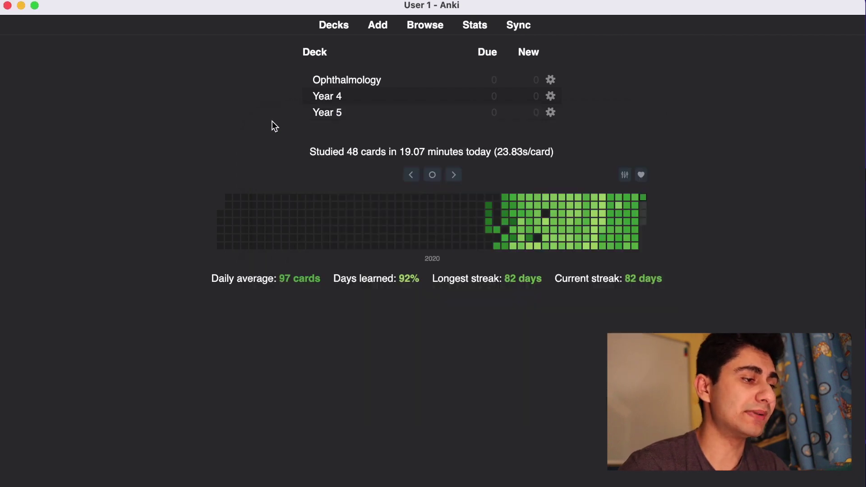
pyautogui.click(380, 25)
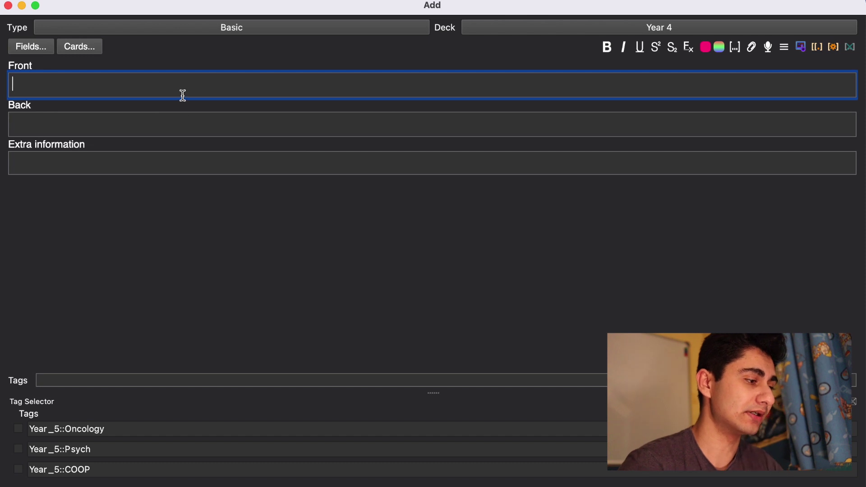
# Paste the prime minister sentence into Front, keeping the current note type
pyautogui.write('The prime minister of UK is Borris Johnson.')
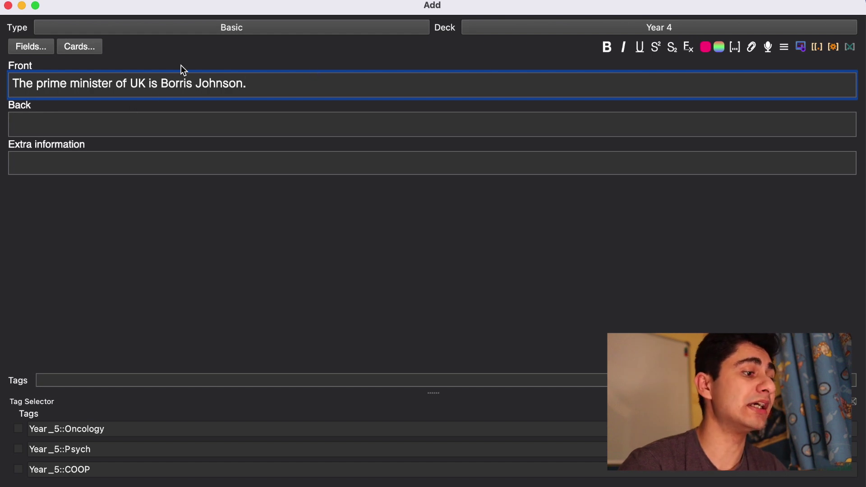
pyautogui.click(225, 29)
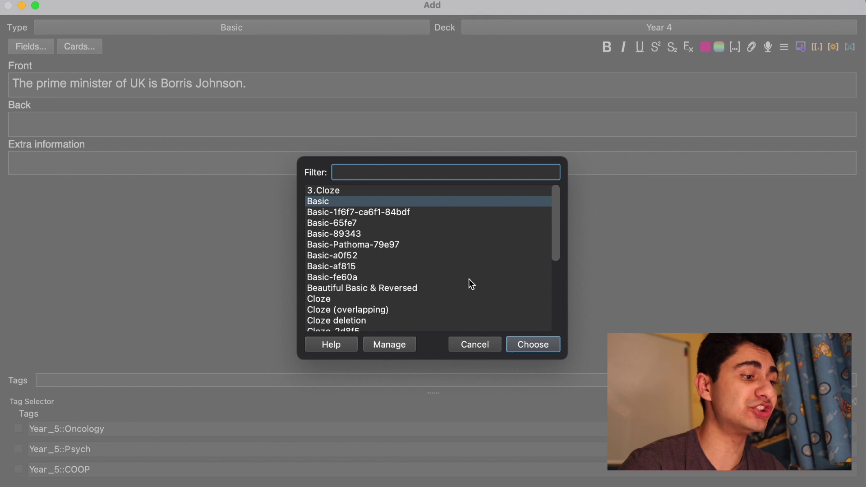
pyautogui.click(464, 344)
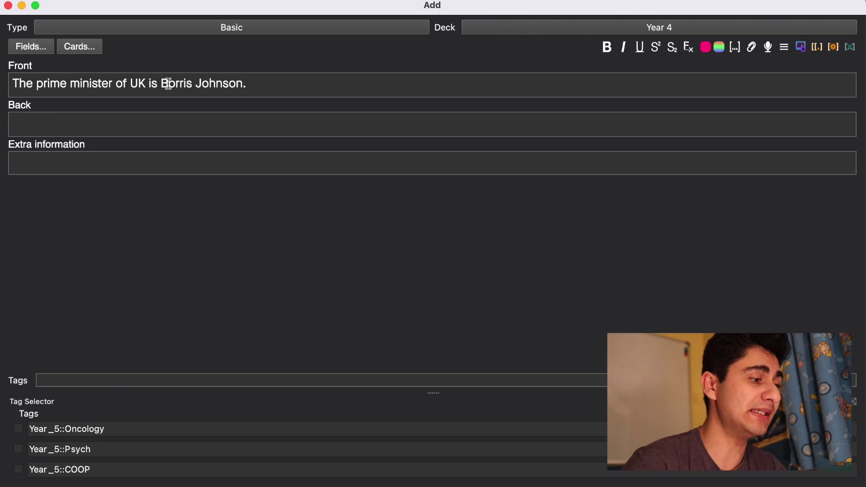
# Make the minister's name cloze 1 and 'prime minister' cloze 2, then add the note
pyautogui.moveTo(161, 83); pyautogui.dragTo(251, 84)
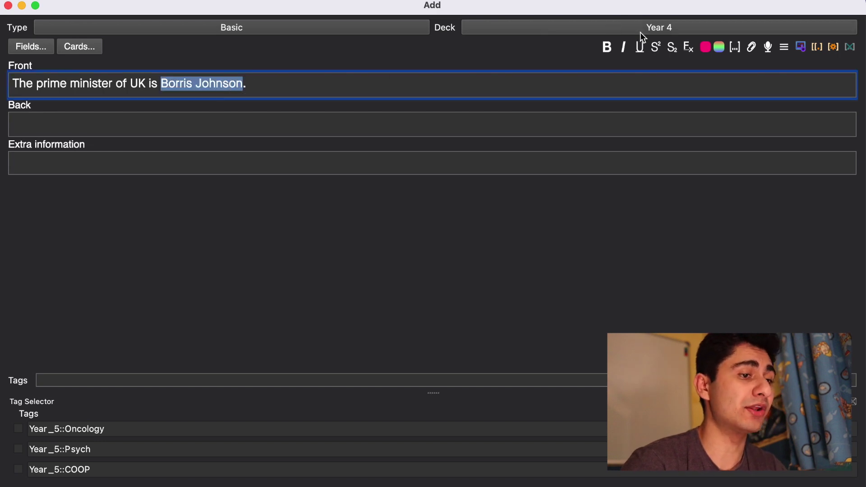
pyautogui.click(735, 47)
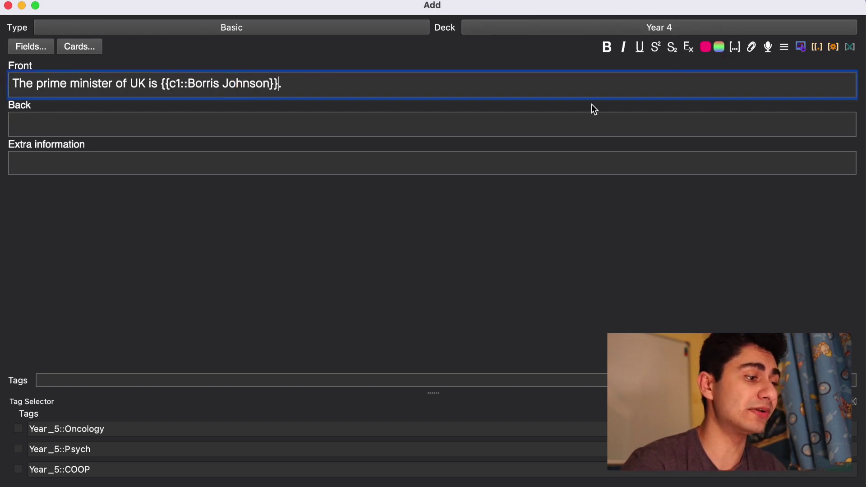
pyautogui.moveTo(36, 83); pyautogui.dragTo(117, 84)
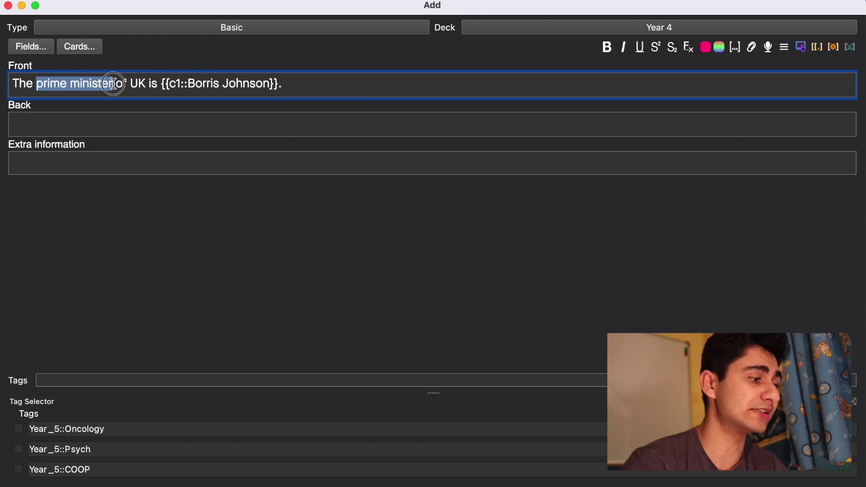
pyautogui.click(736, 48)
pyautogui.click(358, 83)
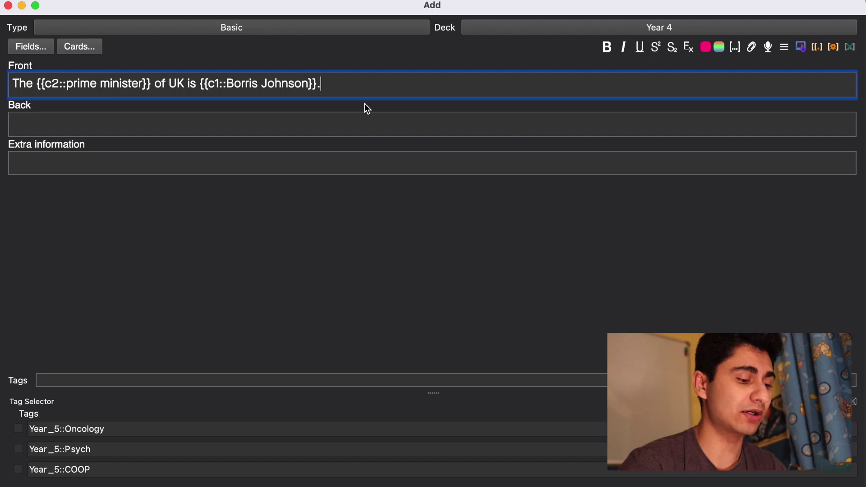
pyautogui.press('super+Return')
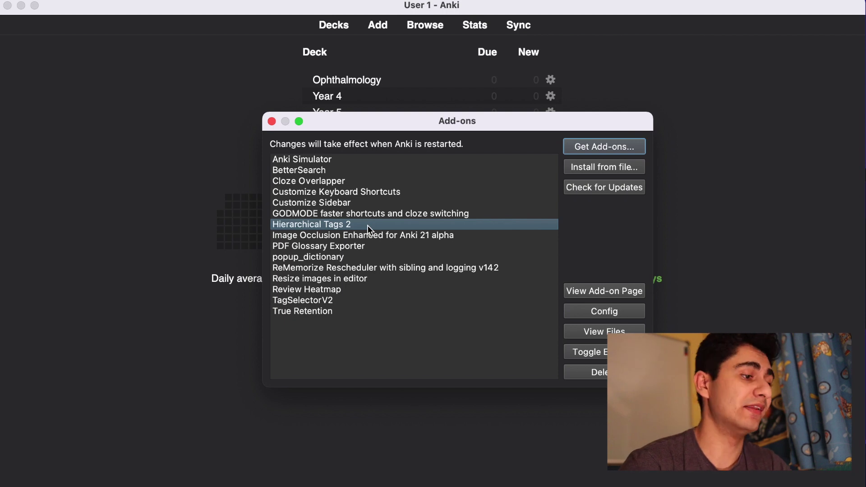
# Close Add-ons, open the card browser and list the Year_5 cards, then Year_5::COOP
pyautogui.click(272, 122)
pyautogui.click(415, 31)
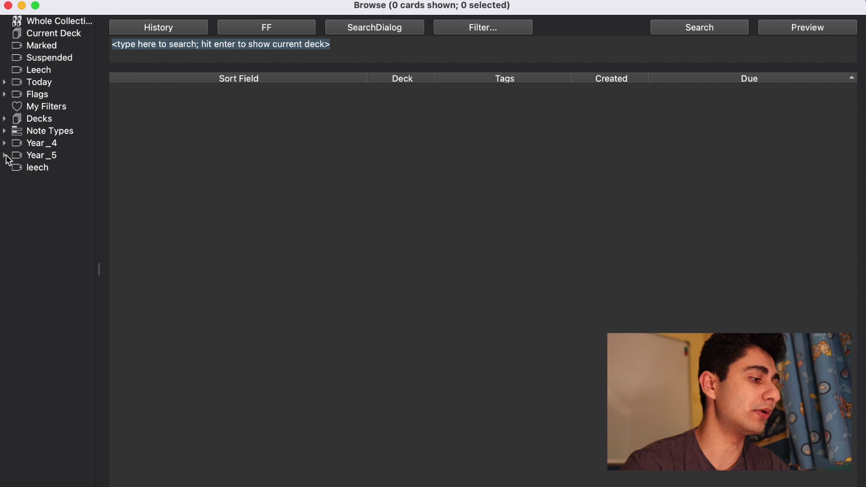
pyautogui.click(5, 155)
pyautogui.click(37, 159)
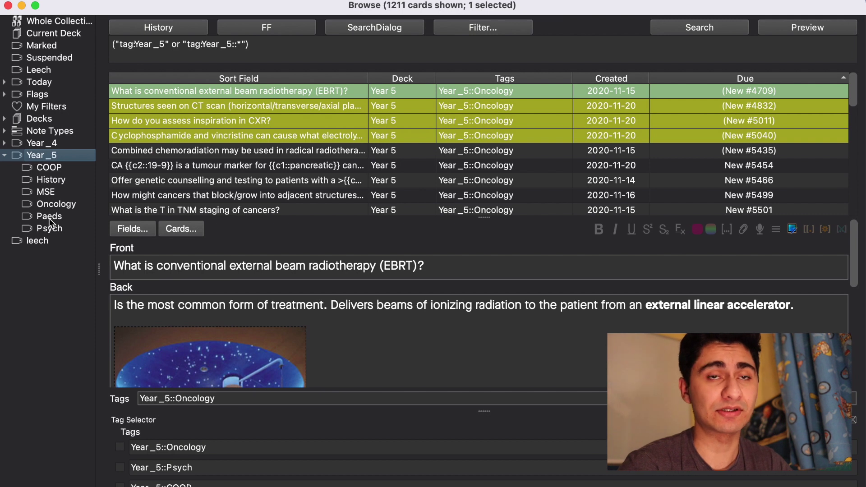
pyautogui.click(48, 170)
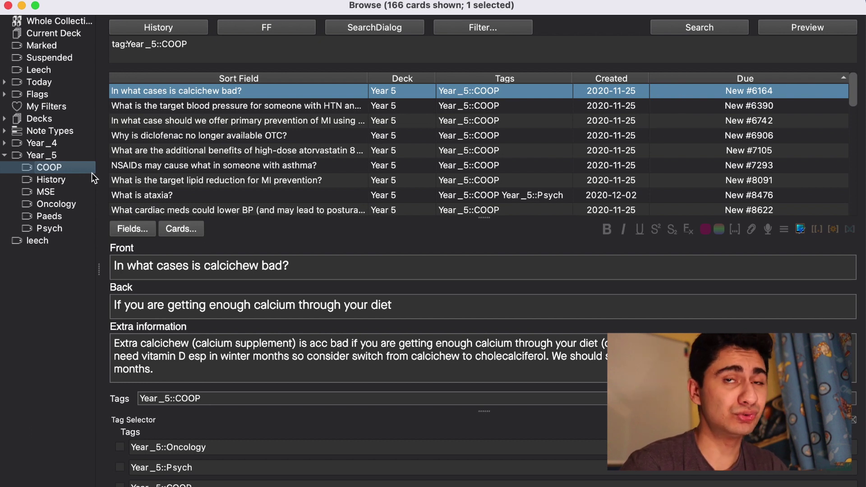
# Browse the Year_5 cards and its COOP, History and MSE subtags
pyautogui.click(4, 155)
pyautogui.click(25, 156)
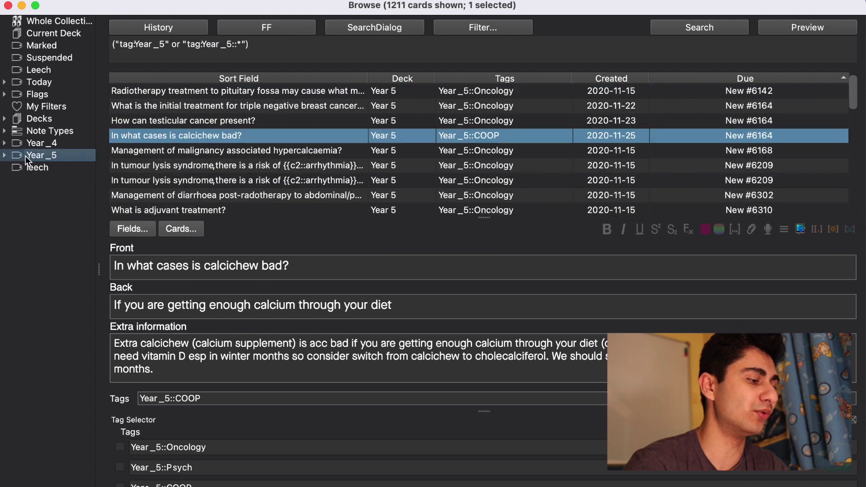
pyautogui.click(4, 156)
pyautogui.click(35, 165)
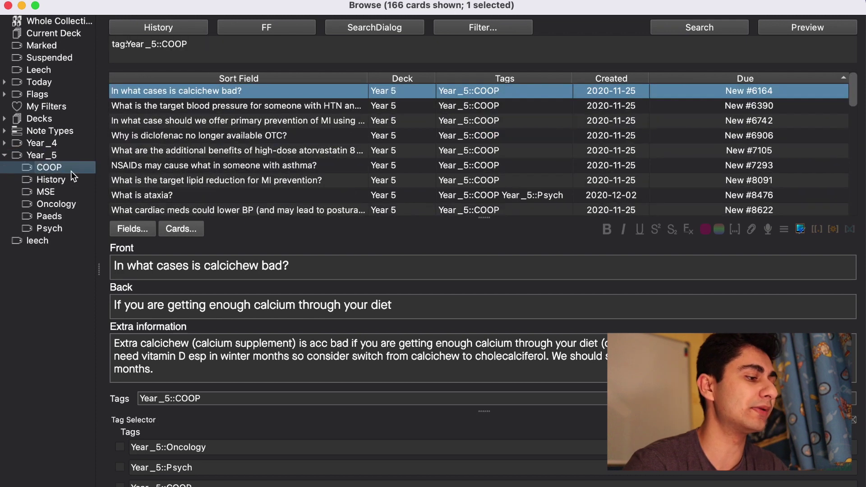
pyautogui.click(74, 180)
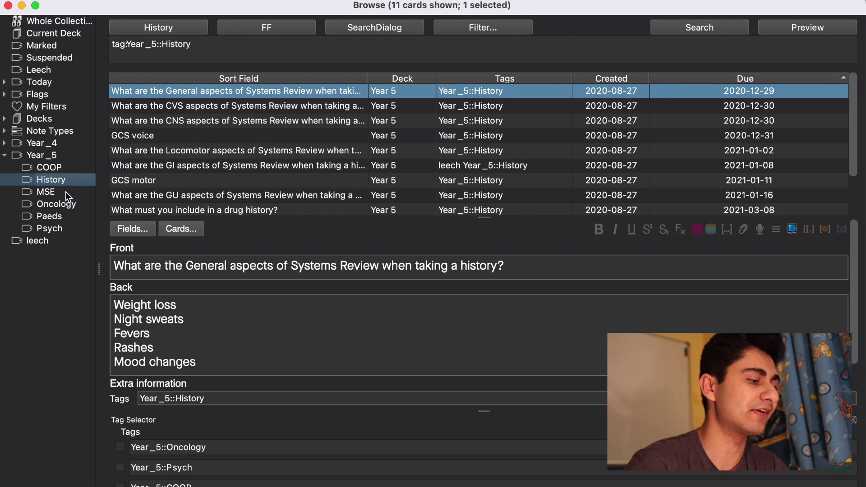
pyautogui.click(66, 191)
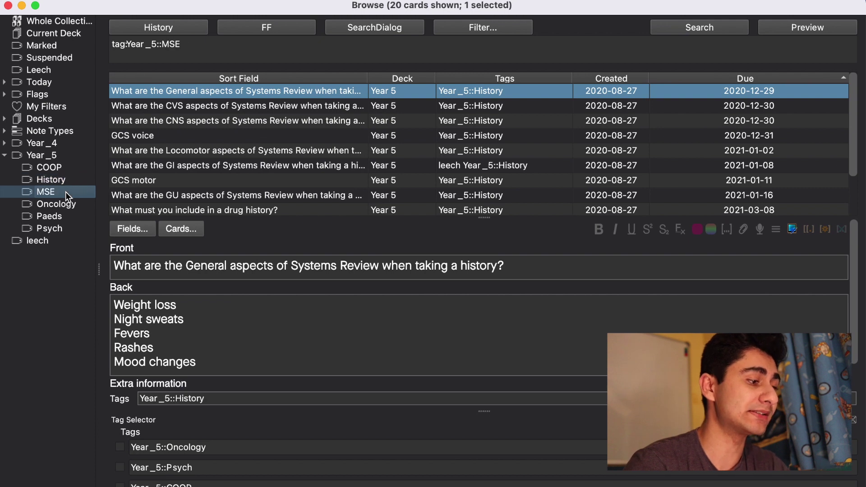
pyautogui.click(6, 156)
pyautogui.click(13, 157)
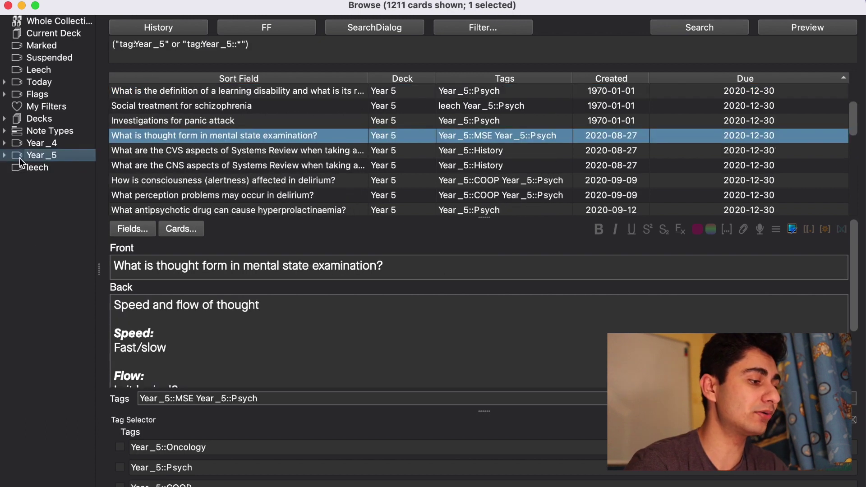
# List the Year_4 cards, then its CPP subtag and the 61 Year_4::Acute cards
pyautogui.click(22, 147)
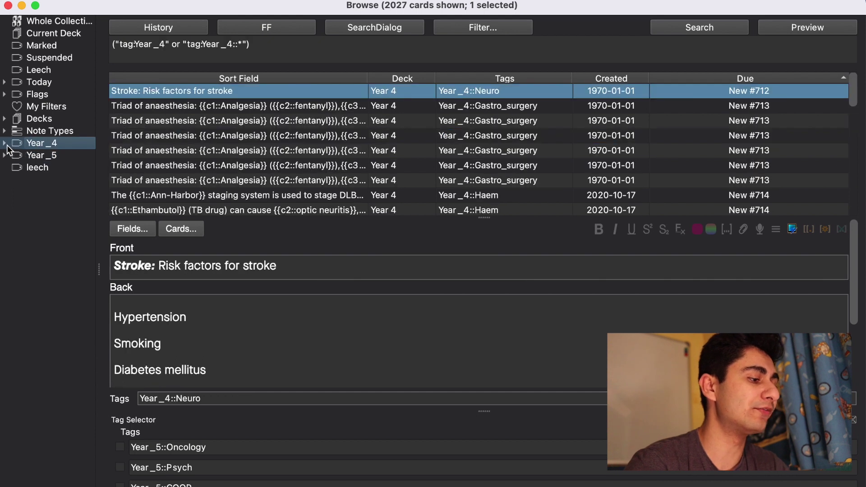
pyautogui.doubleClick(14, 145)
pyautogui.click(45, 161)
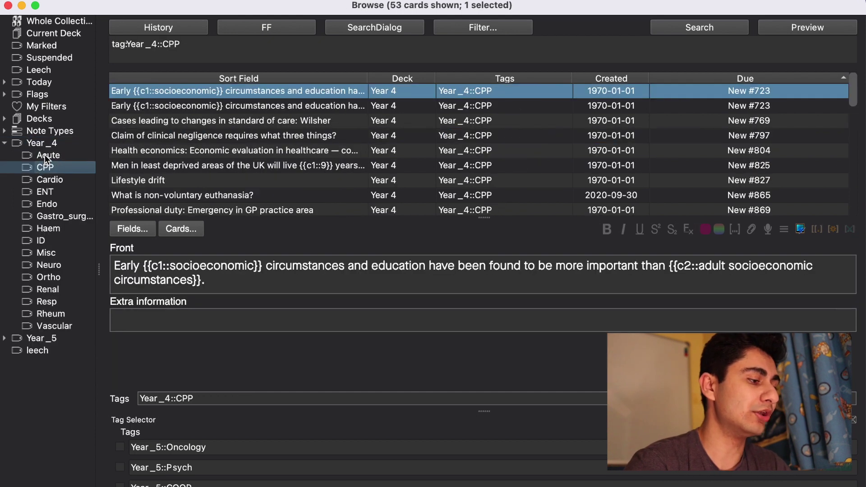
pyautogui.click(44, 155)
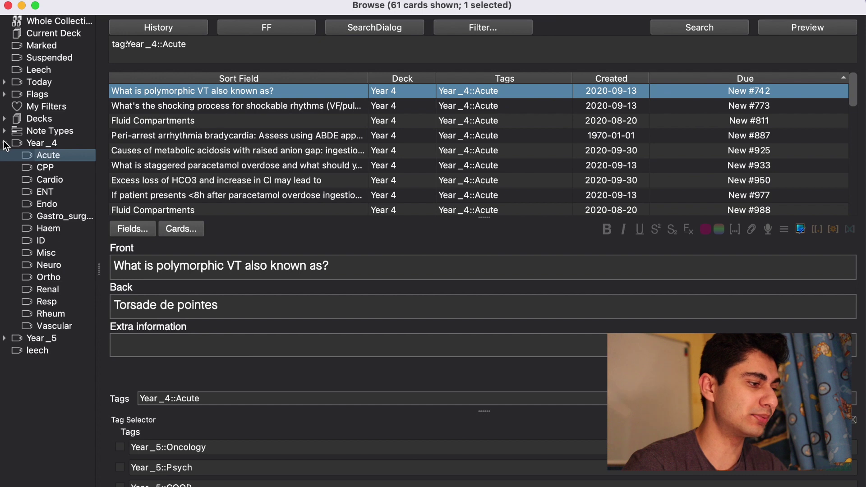
pyautogui.click(5, 144)
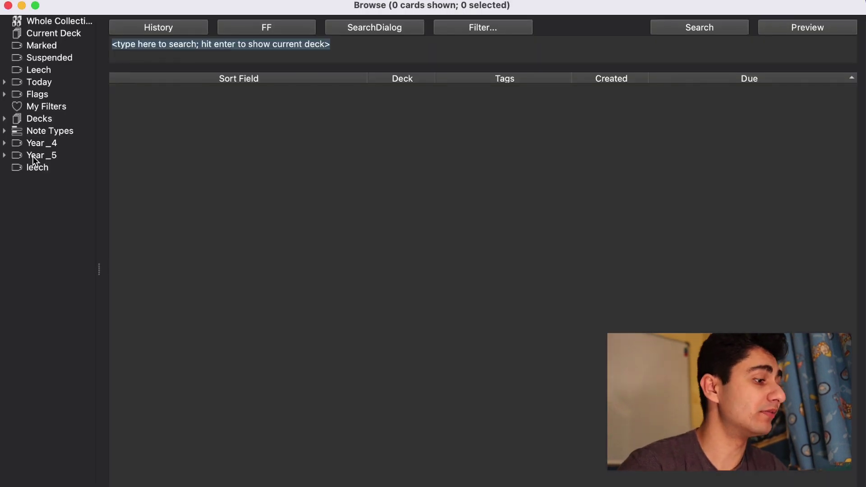
# List the Year_5 cards and preview a Circle of Willis card, revealing the occluded answer
pyautogui.click(32, 156)
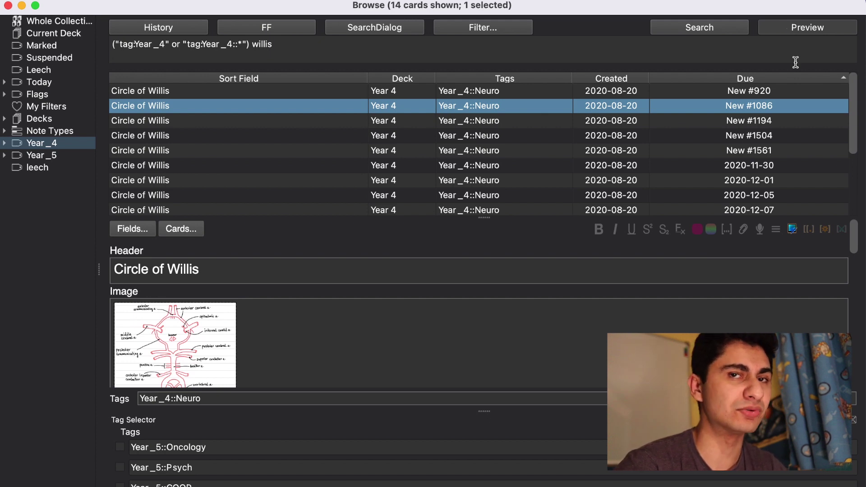
pyautogui.click(221, 121)
pyautogui.click(224, 106)
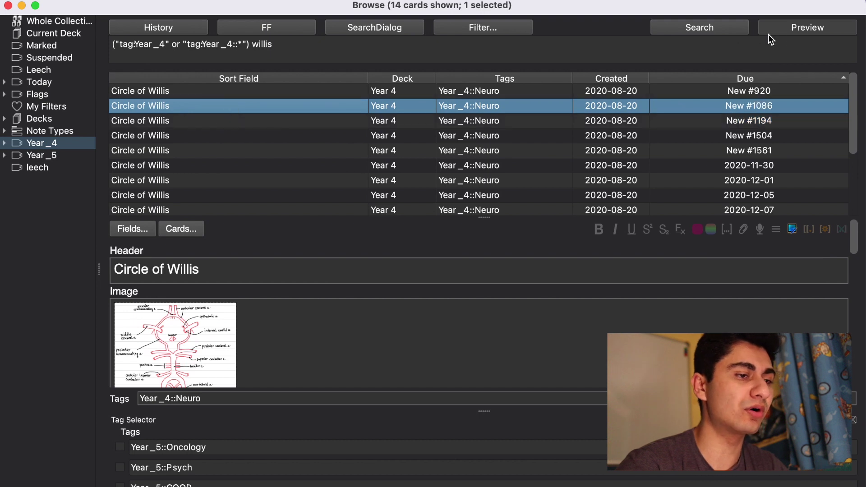
pyautogui.click(797, 28)
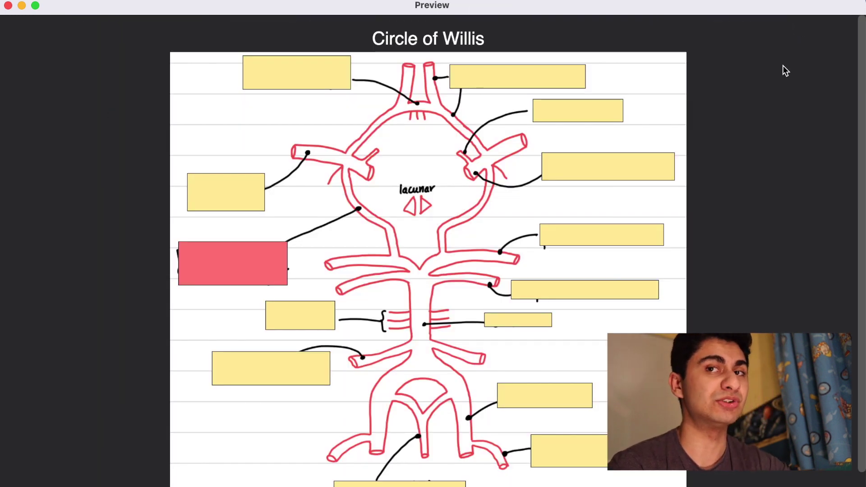
pyautogui.press('space')
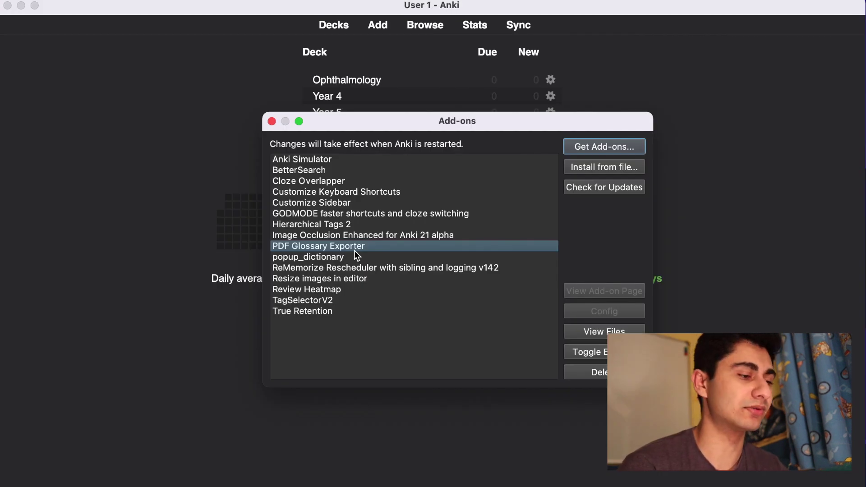
# Export the Ophthalmology deck as a one-column HTML glossary saved as Ophthalmology
pyautogui.click(272, 122)
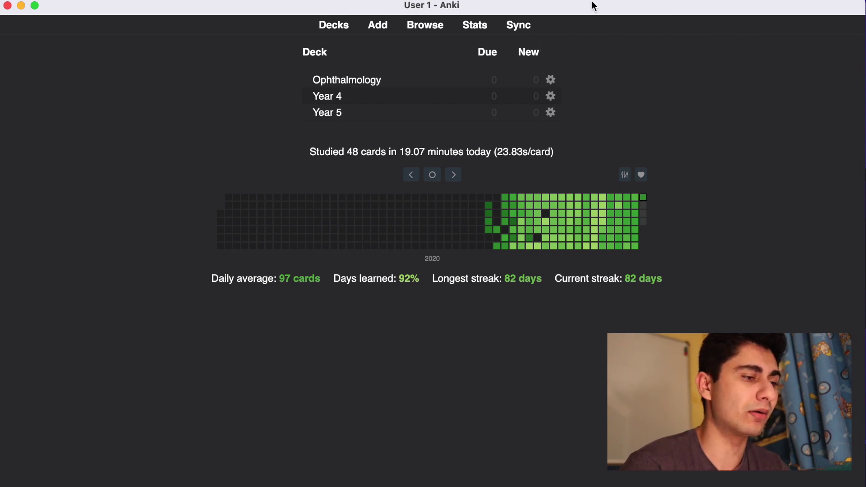
pyautogui.click(551, 79)
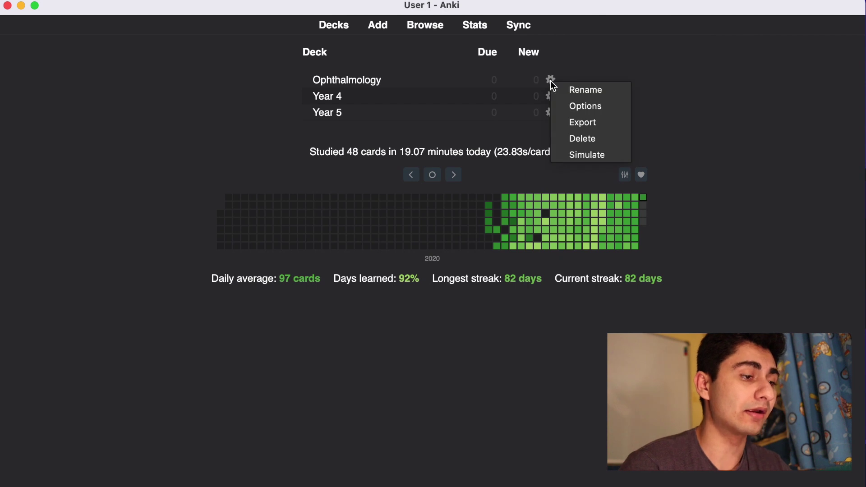
pyautogui.click(578, 121)
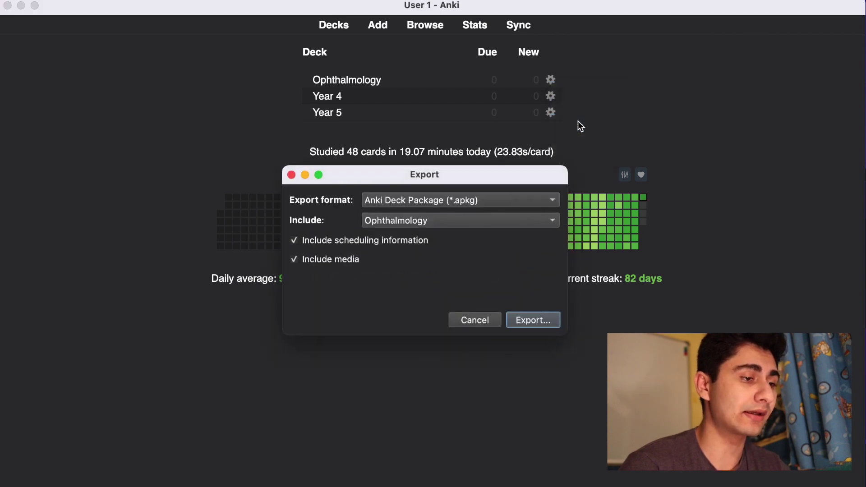
pyautogui.click(466, 201)
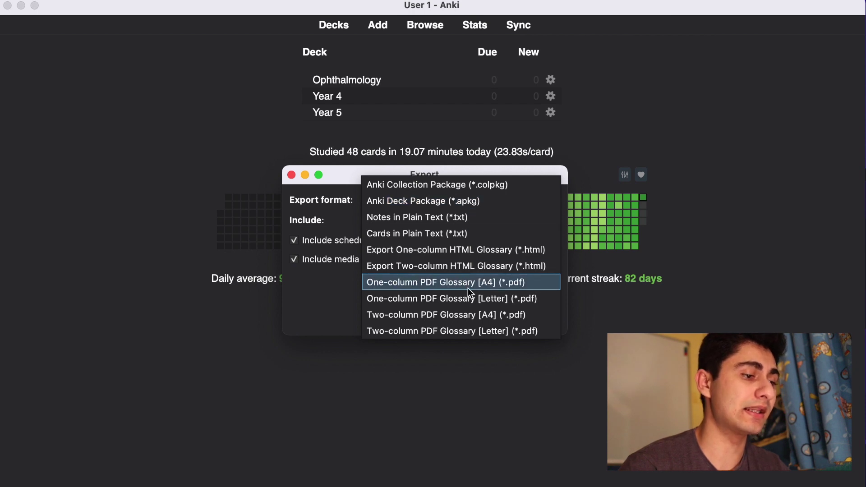
pyautogui.click(466, 255)
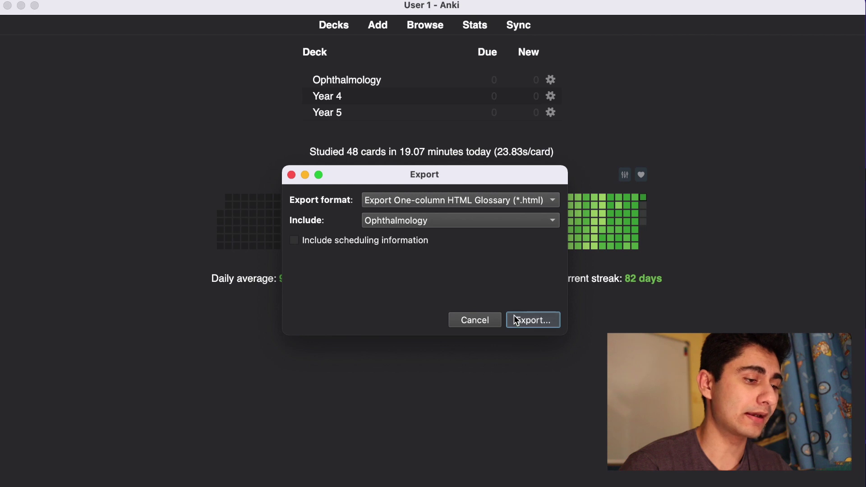
pyautogui.click(514, 316)
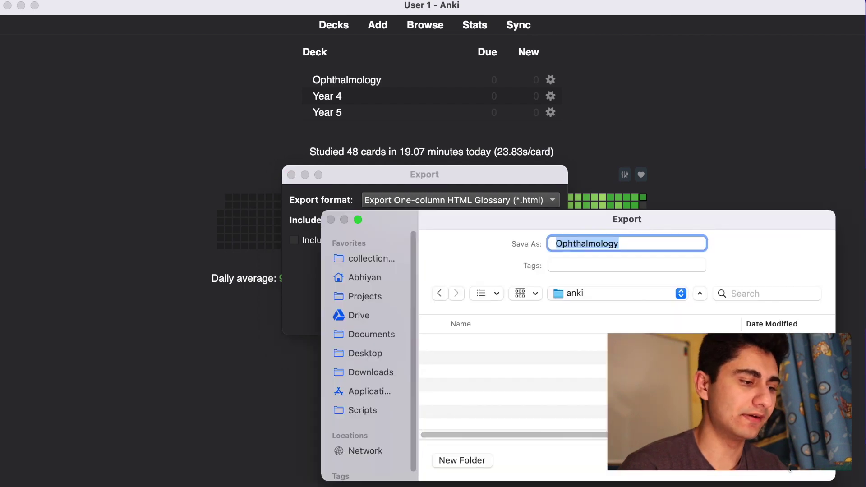
pyautogui.press('Return')
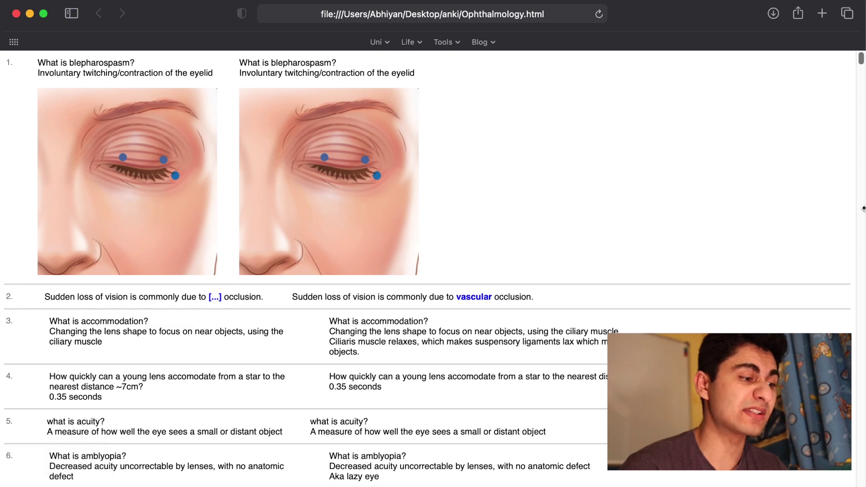
# Narrow and shift the Safari window, scroll through the Ophthalmology glossary, then close it
pyautogui.moveTo(864, 208); pyautogui.dragTo(734, 205)
pyautogui.moveTo(565, 26); pyautogui.dragTo(604, 26)
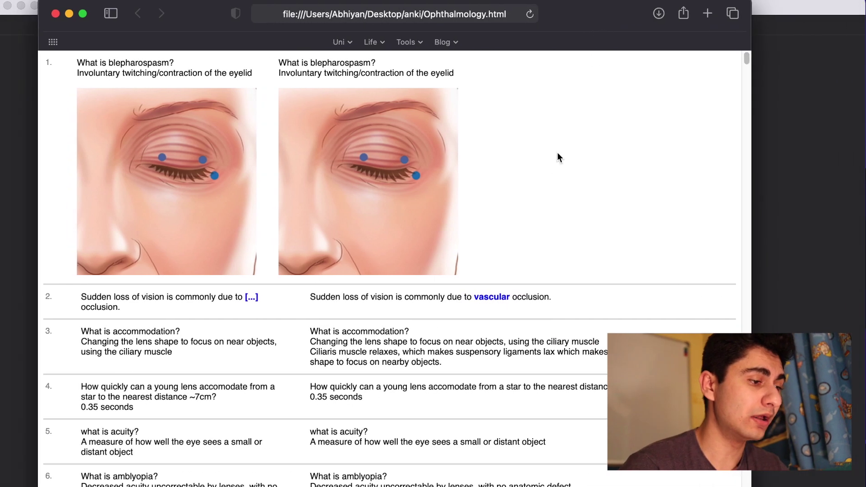
pyautogui.scroll(-20, 552, 174)
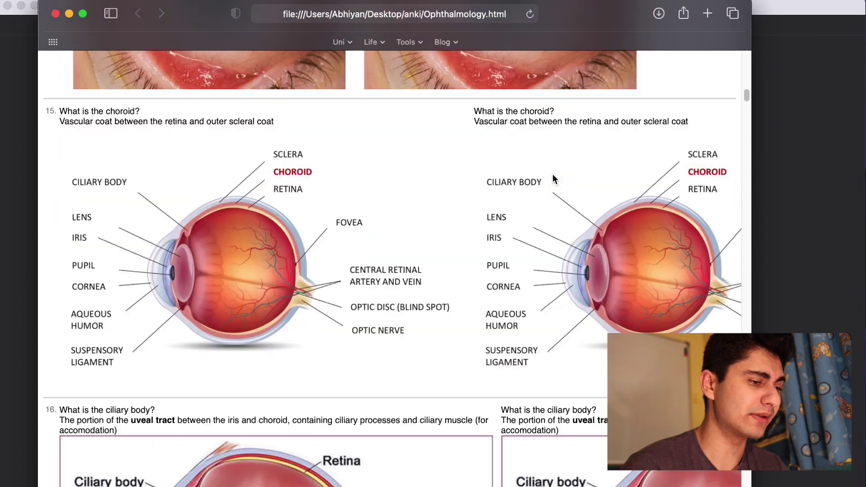
pyautogui.scroll(-20, 553, 178)
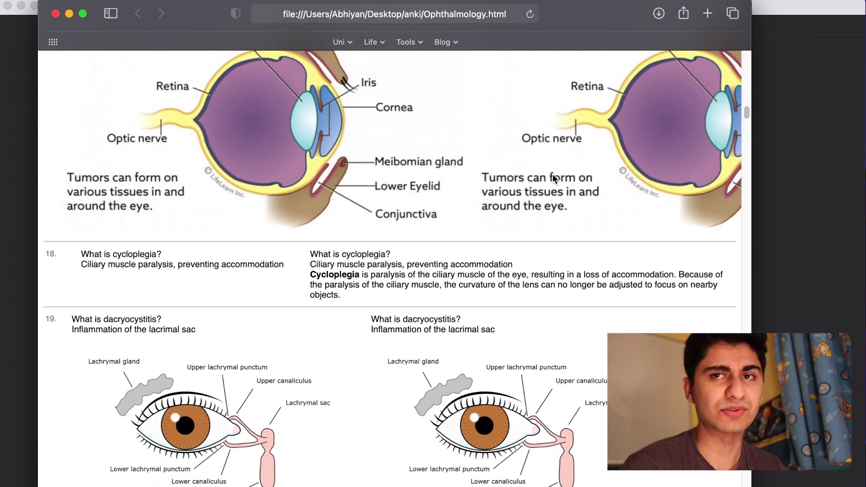
pyautogui.scroll(-4, 554, 179)
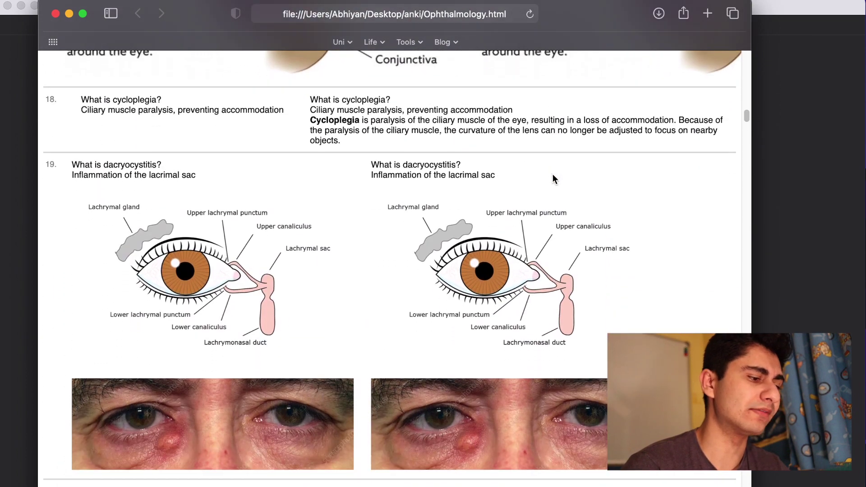
pyautogui.click(56, 14)
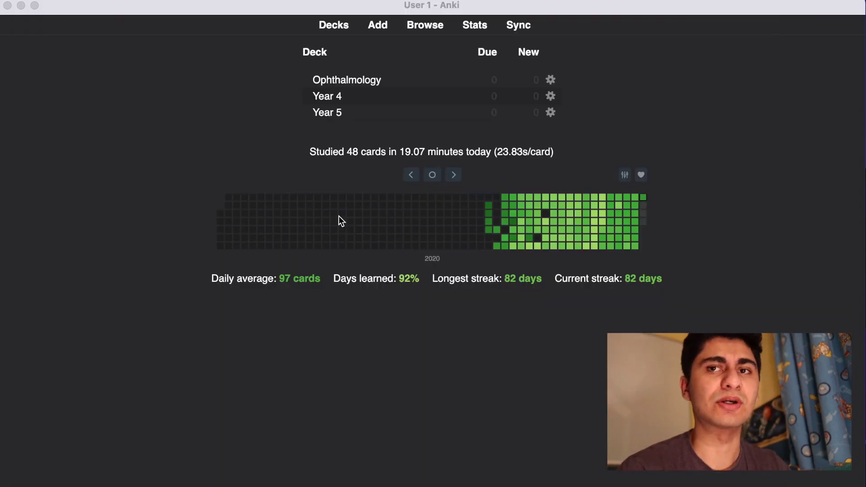
# Look up other cards mentioning 'penicillins' from the review card with the popup dictionary
pyautogui.press('super+shift+a')
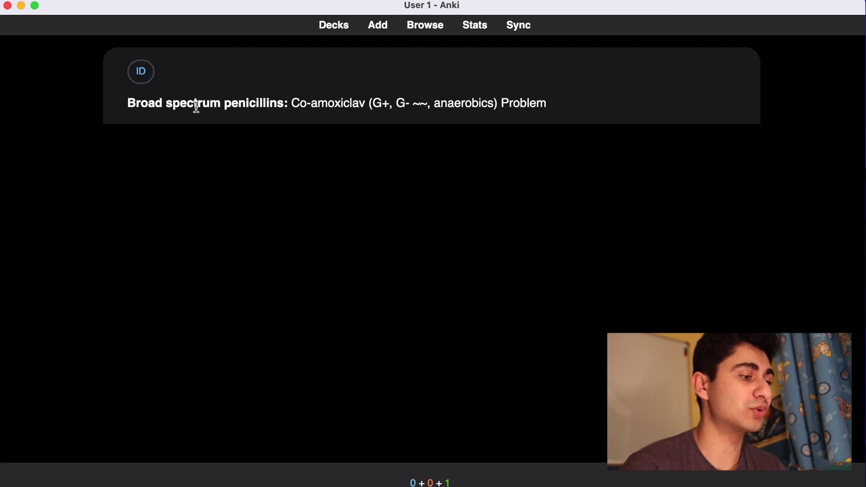
pyautogui.click(234, 103)
pyautogui.doubleClick(234, 103)
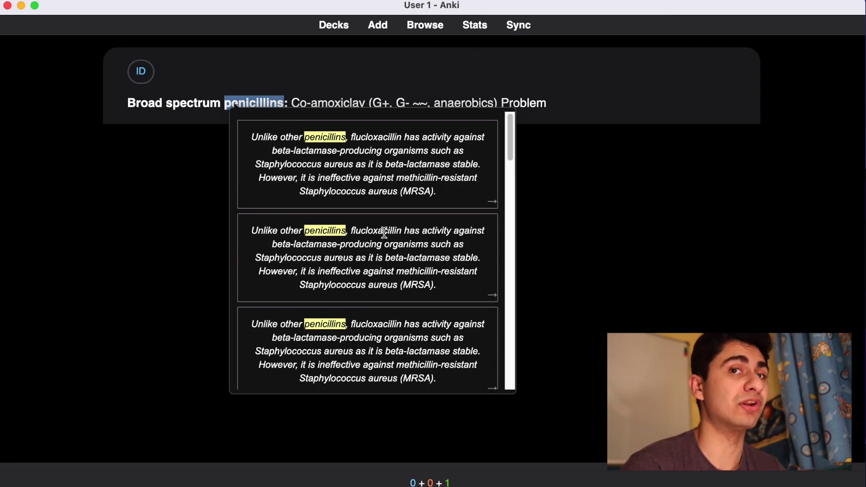
pyautogui.scroll(-1, 384, 232)
pyautogui.scroll(-10, 384, 233)
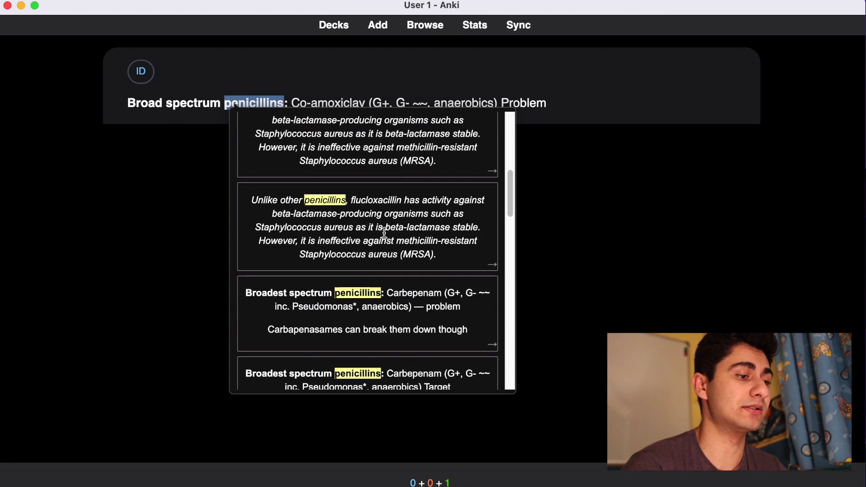
pyautogui.scroll(-5, 383, 233)
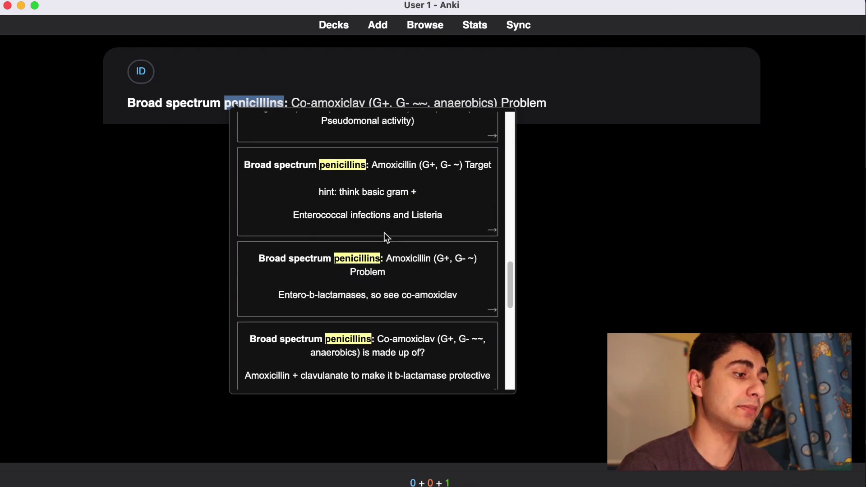
pyautogui.scroll(-2, 384, 233)
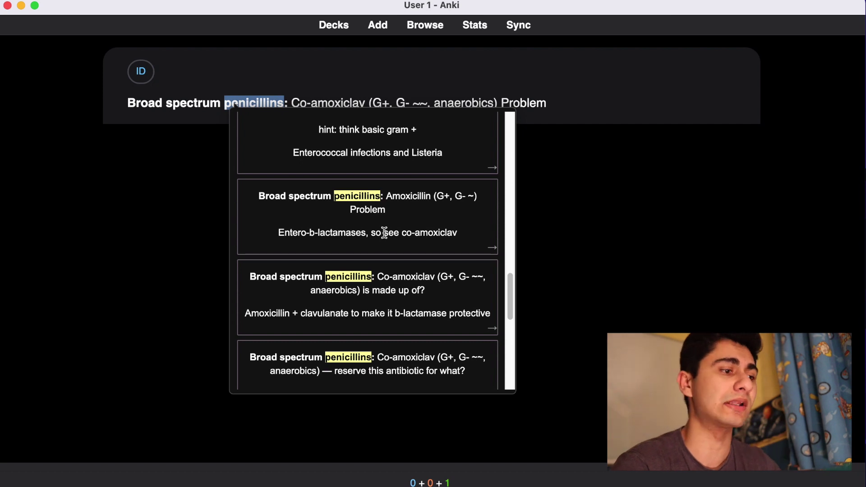
pyautogui.scroll(-5, 384, 233)
pyautogui.scroll(-5, 385, 233)
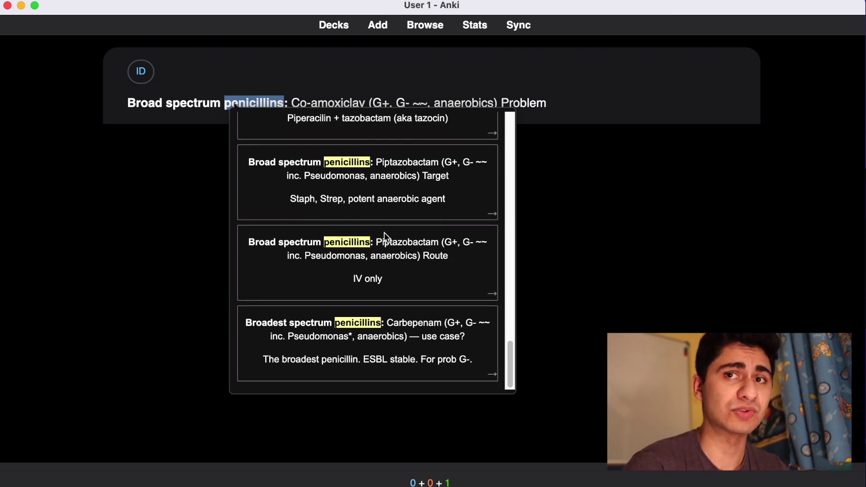
pyautogui.click(334, 128)
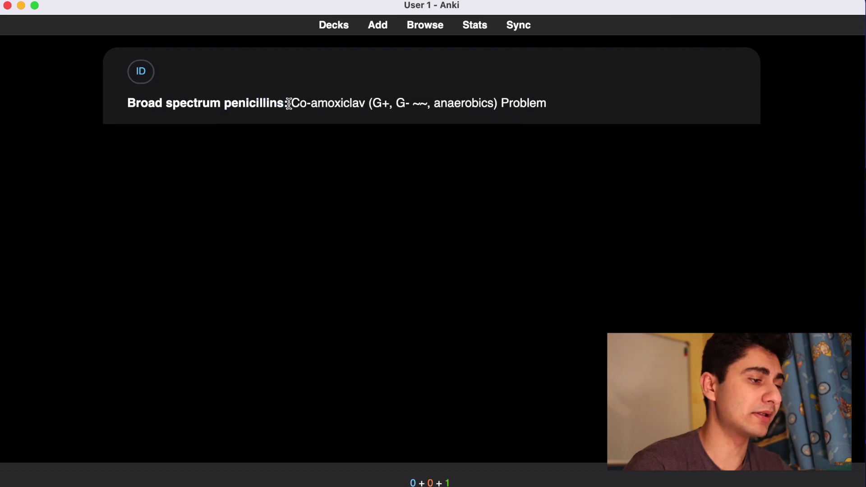
# Look up cards mentioning 'amoxiclav', then quit Anki so it syncs and restarts
pyautogui.moveTo(291, 103); pyautogui.dragTo(365, 103)
pyautogui.doubleClick(332, 104)
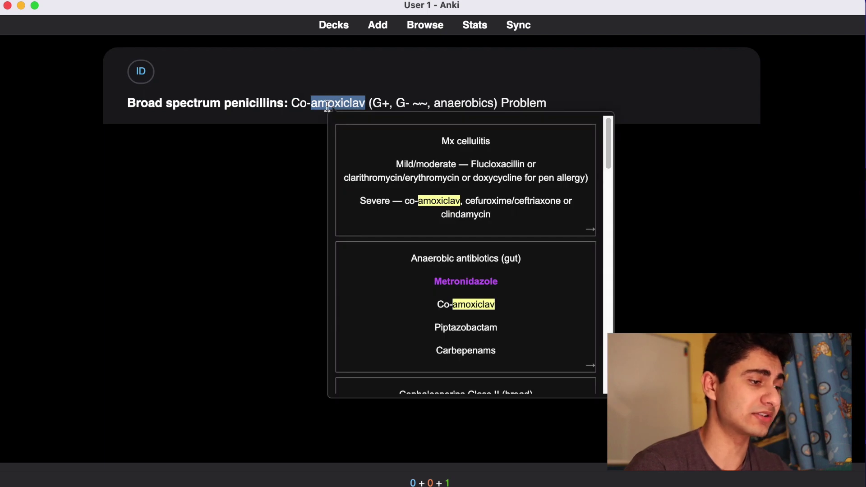
pyautogui.scroll(-5, 513, 237)
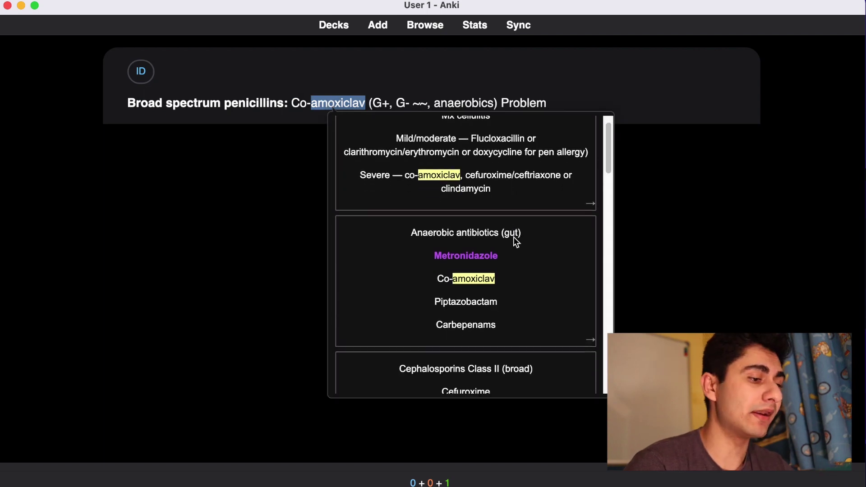
pyautogui.scroll(-4, 513, 237)
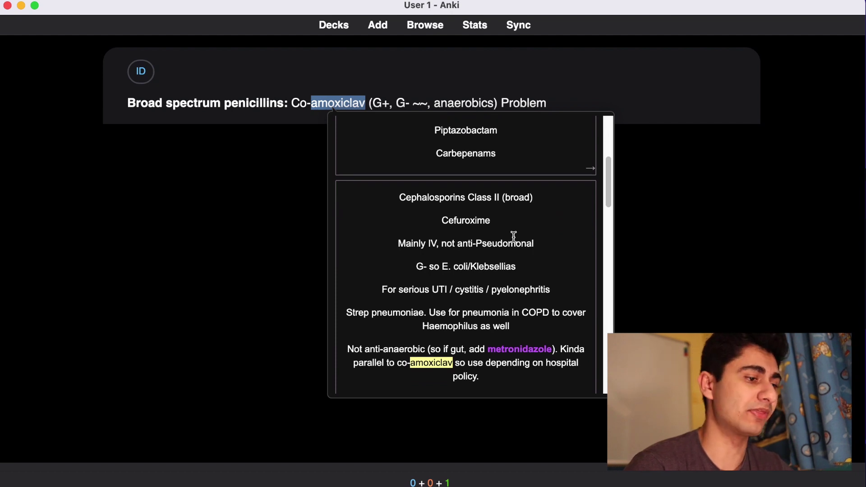
pyautogui.click(296, 200)
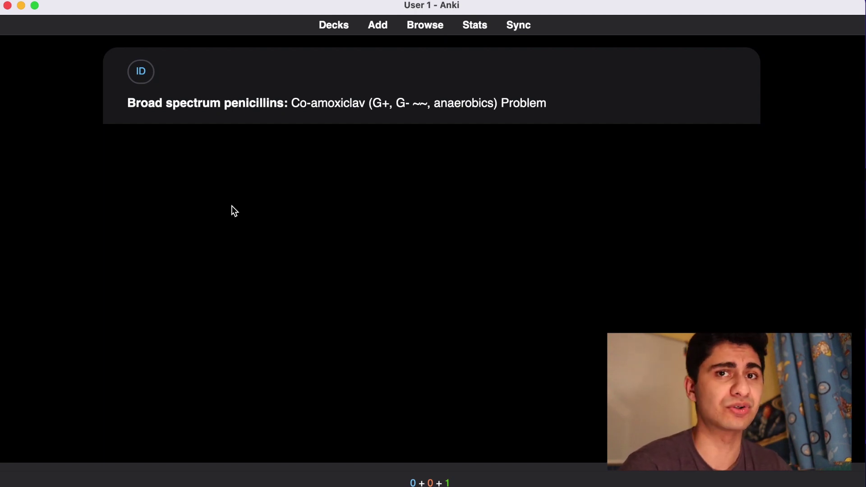
pyautogui.click(7, 5)
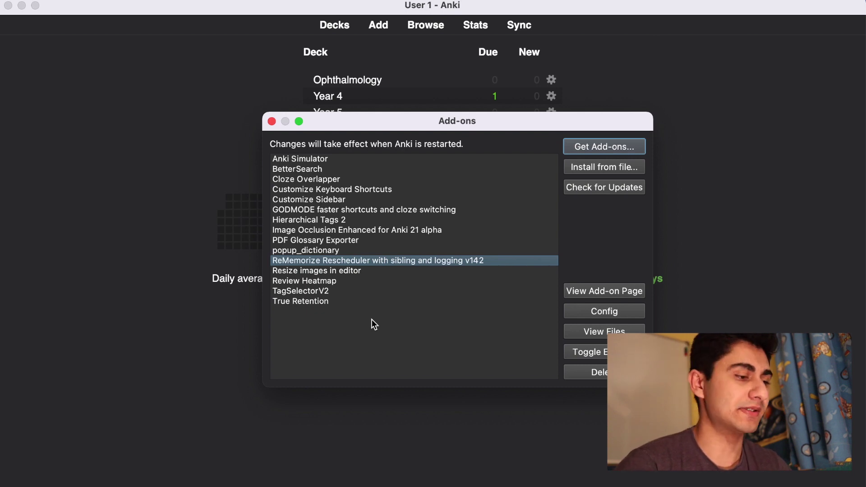
# Review the Year 4 oedema card, reveal its answer and reschedule it 7 days out
pyautogui.click(272, 122)
pyautogui.click(322, 101)
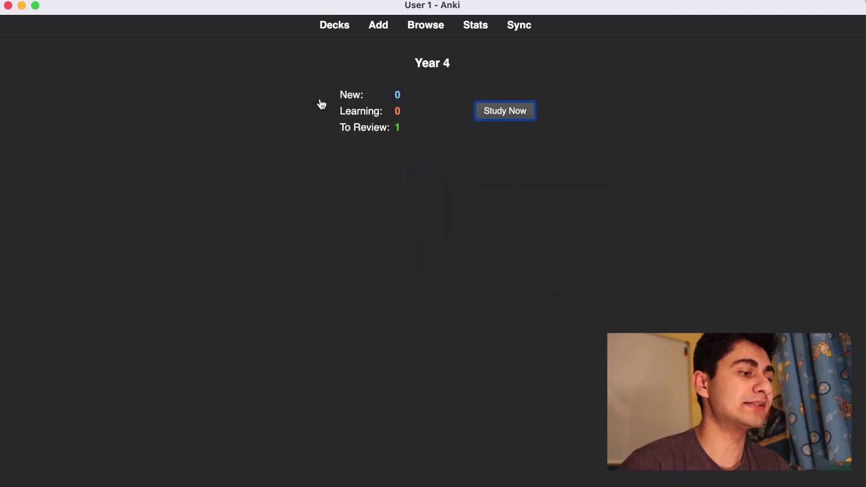
pyautogui.press('Return')
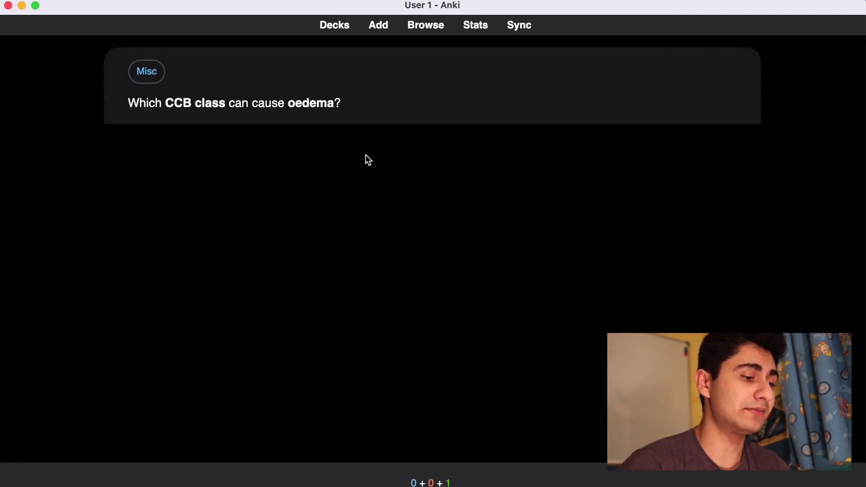
pyautogui.press('space')
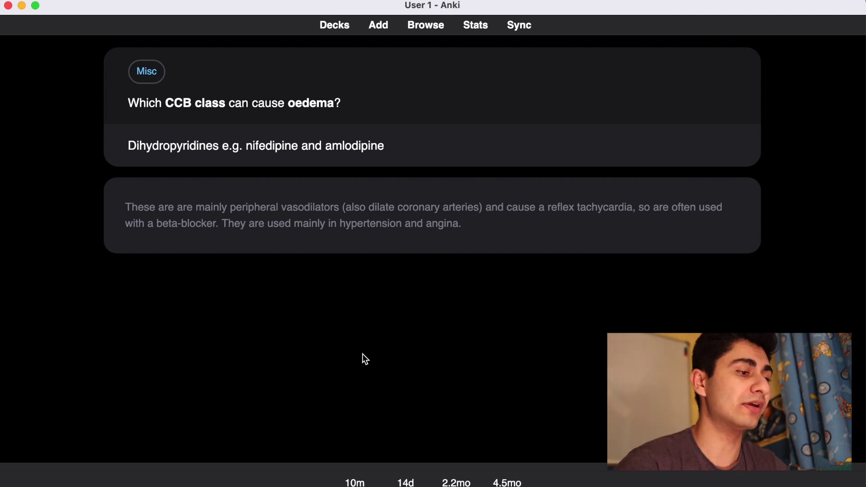
pyautogui.hotkey('ctrl', 'shift', 'd')
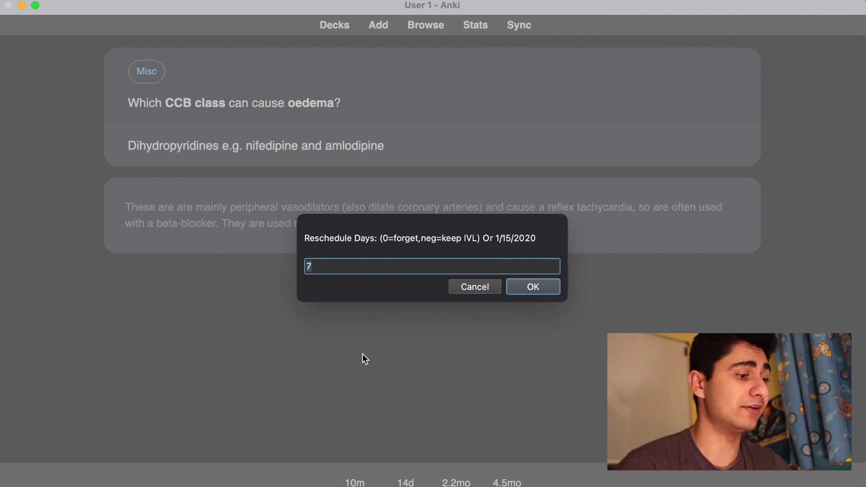
pyautogui.click(312, 270)
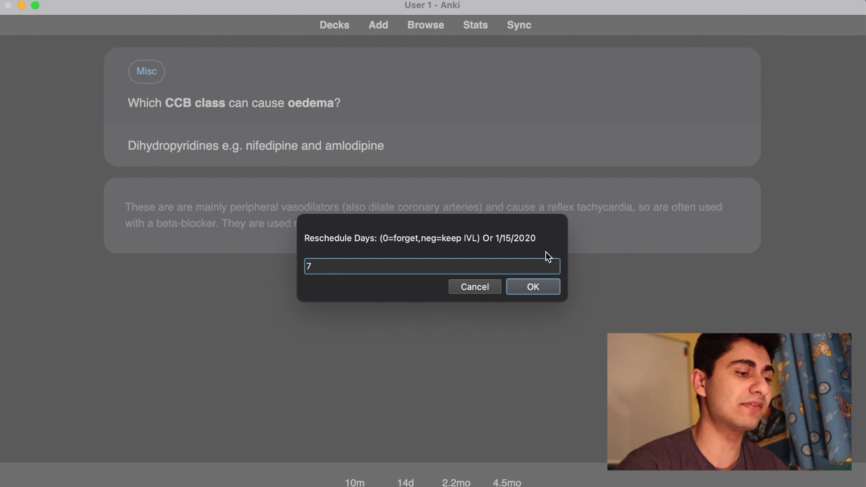
pyautogui.click(530, 288)
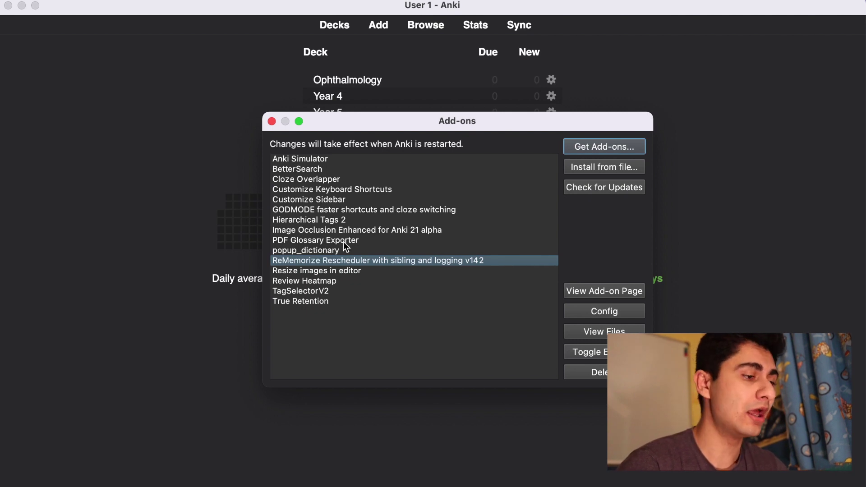
pyautogui.click(342, 192)
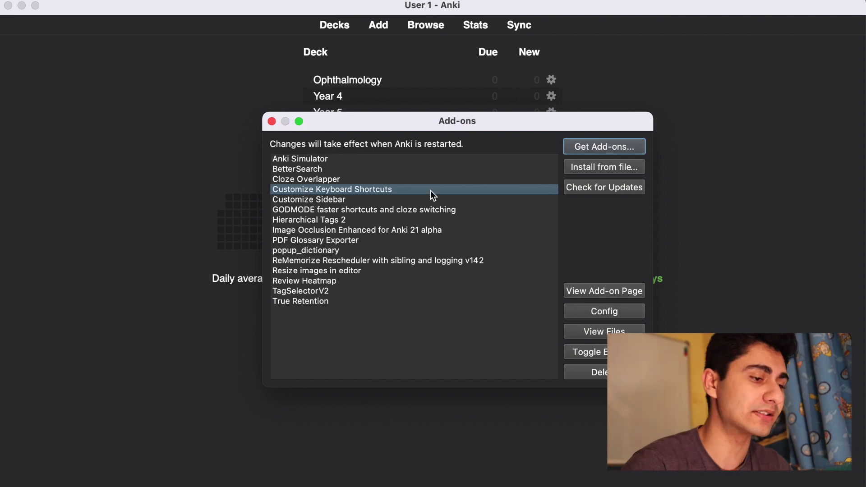
pyautogui.click(632, 312)
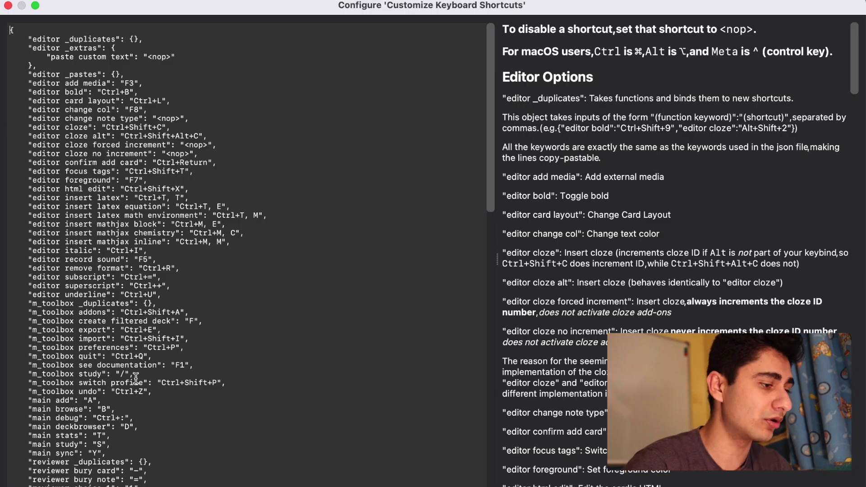
pyautogui.scroll(-15, 135, 378)
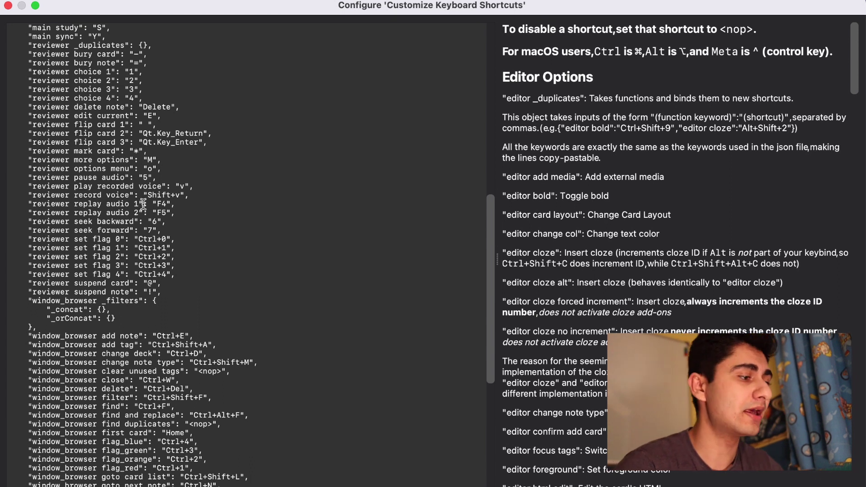
pyautogui.click(9, 6)
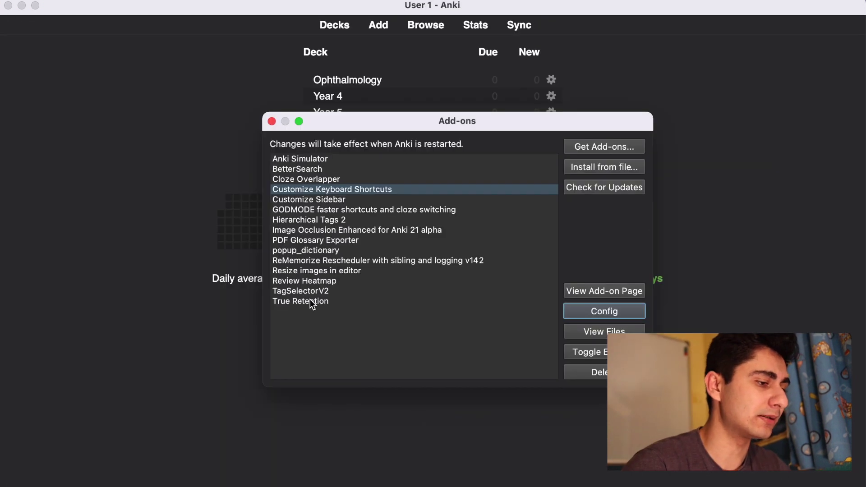
pyautogui.click(338, 262)
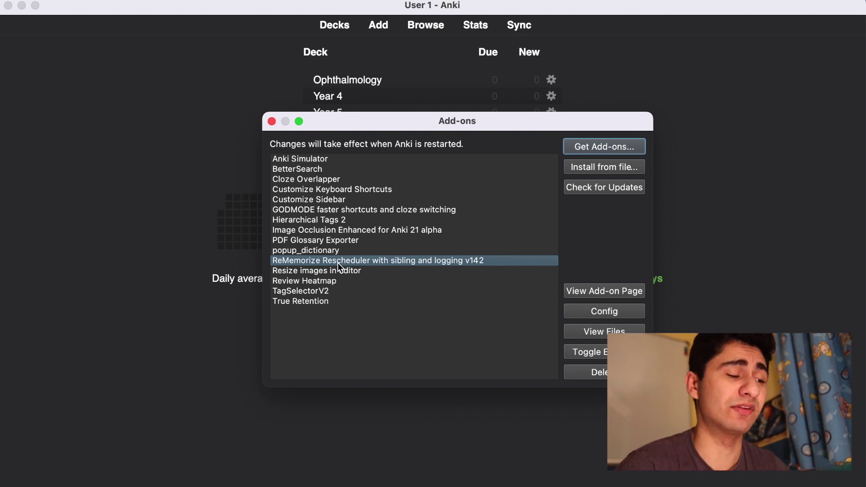
pyautogui.click(332, 190)
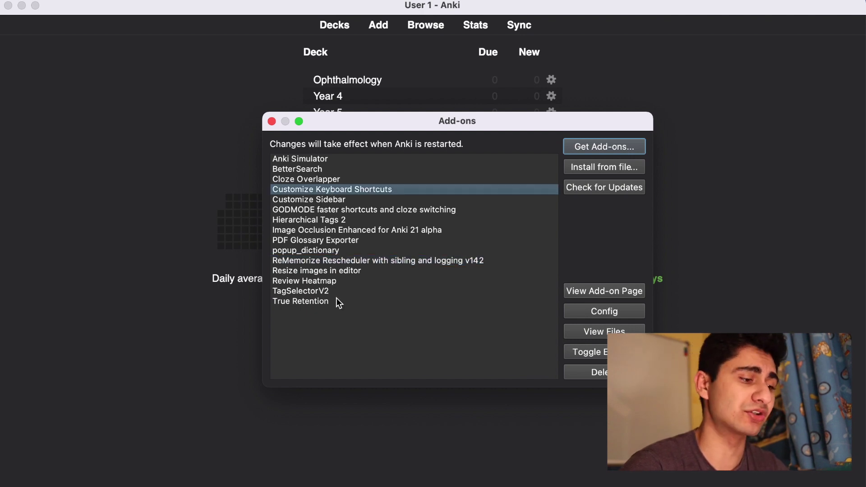
pyautogui.click(331, 261)
pyautogui.click(361, 270)
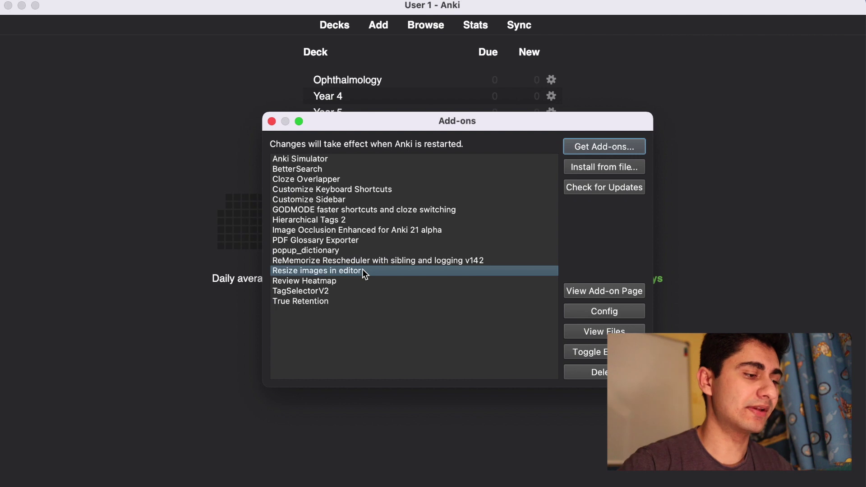
pyautogui.click(272, 121)
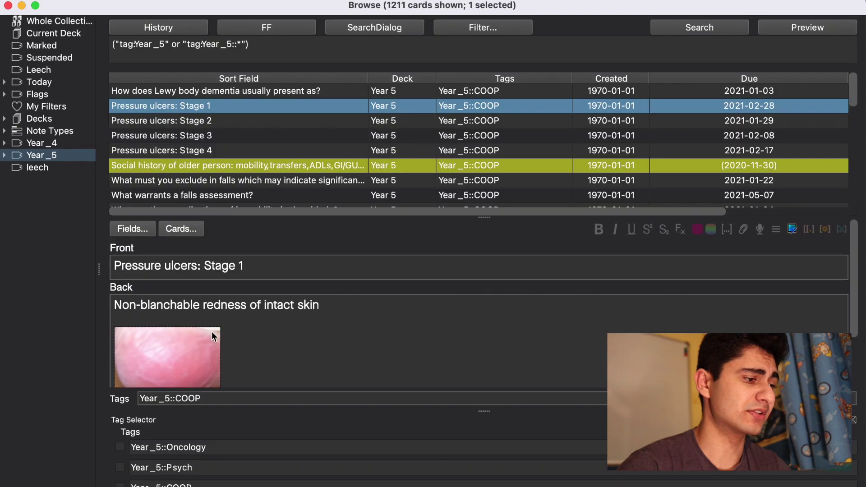
pyautogui.scroll(-2, 212, 331)
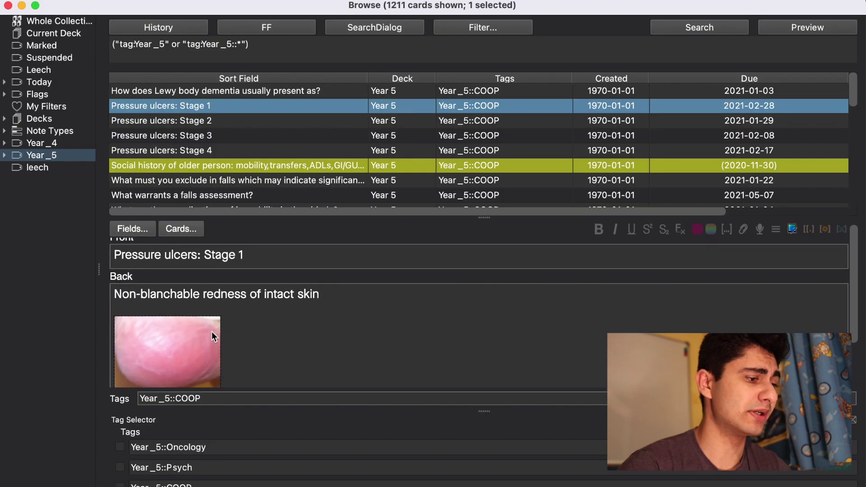
pyautogui.scroll(-2, 212, 332)
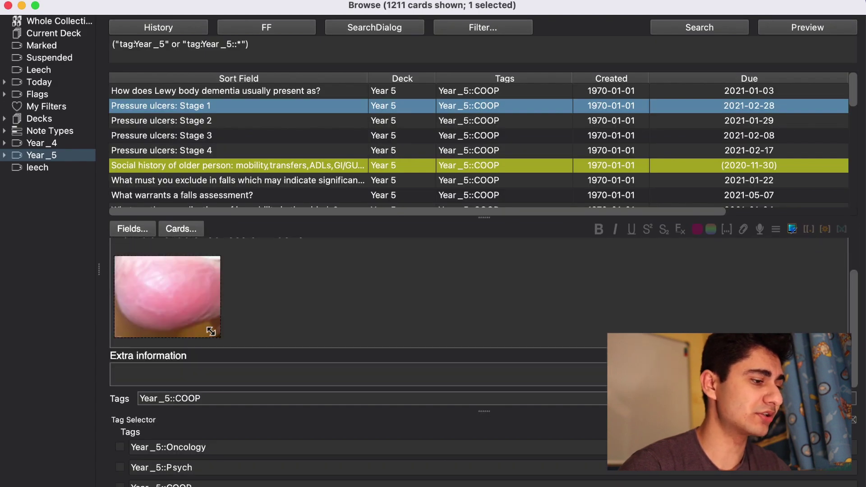
pyautogui.moveTo(217, 333); pyautogui.dragTo(288, 359)
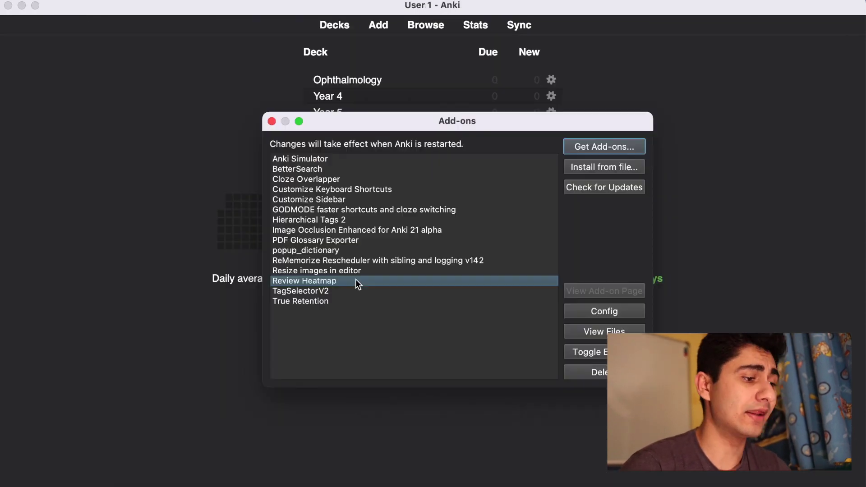
pyautogui.click(271, 121)
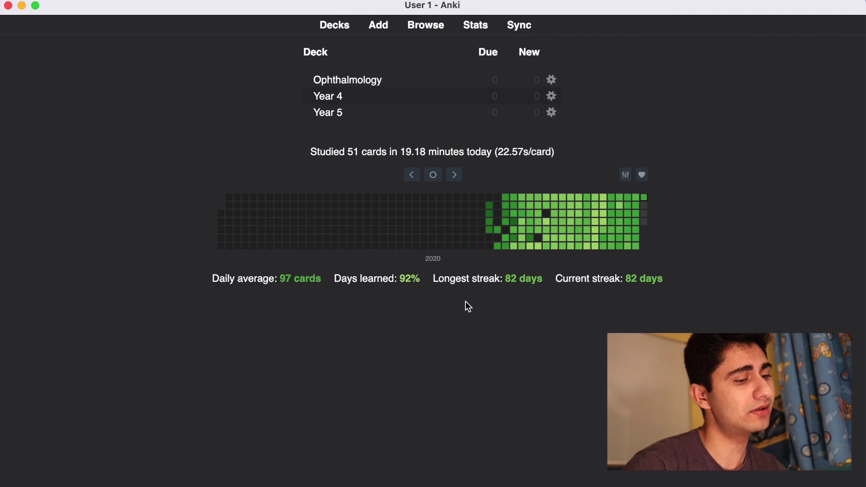
pyautogui.moveTo(651, 282)
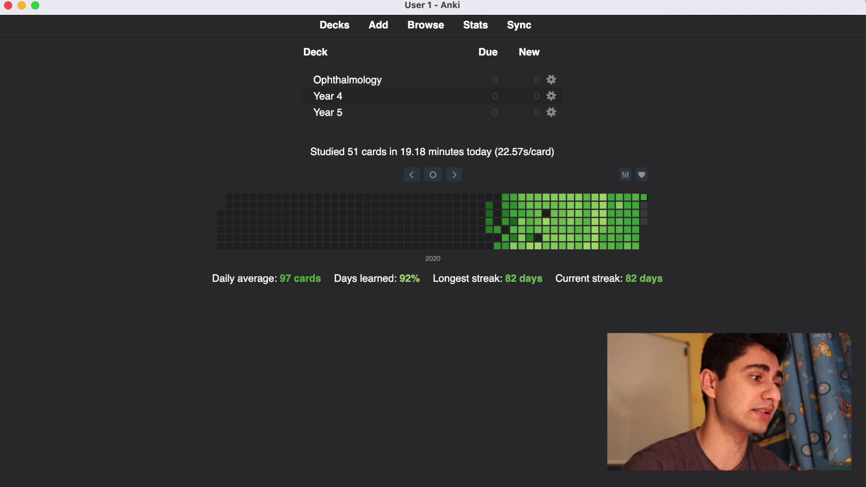
pyautogui.press('super+shift+a')
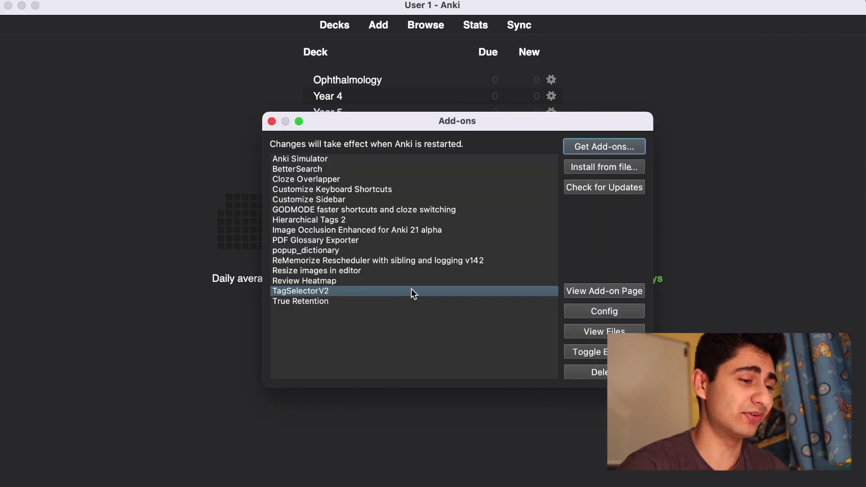
pyautogui.click(272, 121)
pyautogui.click(380, 26)
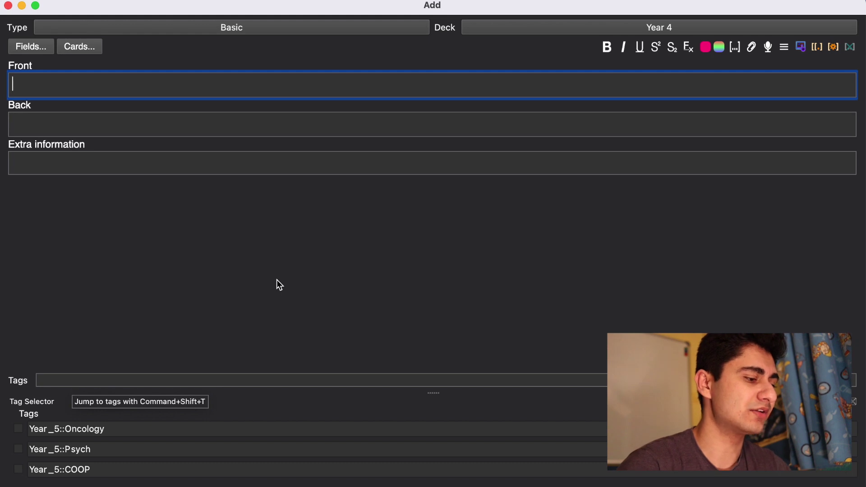
pyautogui.write('sdjh sljkh sdljfl sdljf')
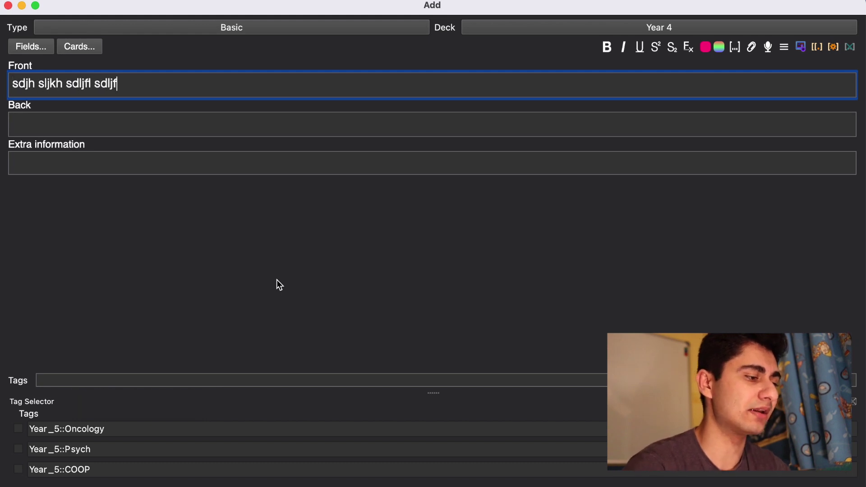
pyautogui.click(19, 450)
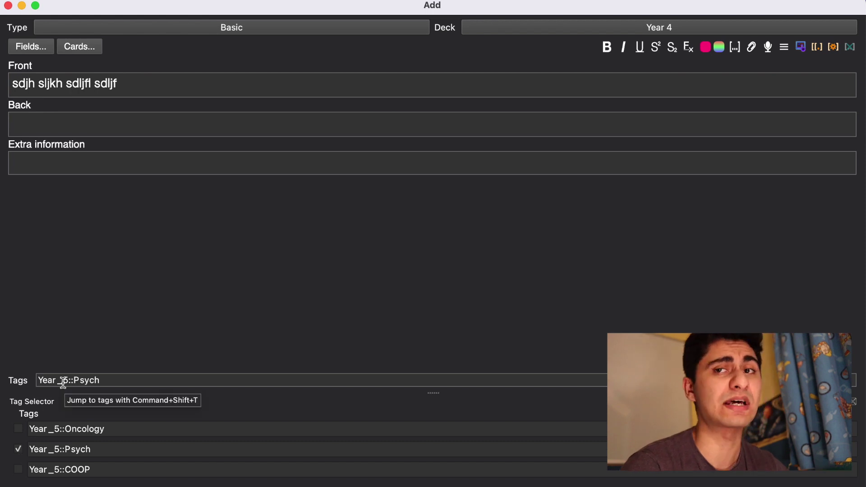
pyautogui.click(19, 429)
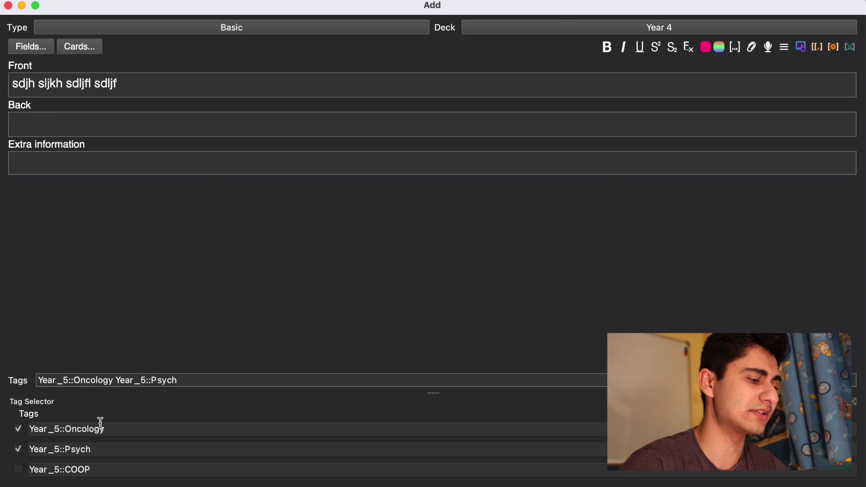
pyautogui.doubleClick(112, 430)
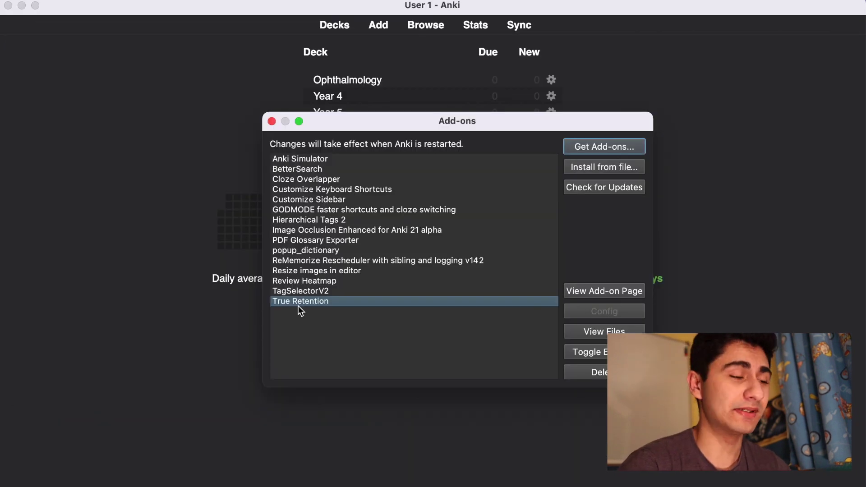
pyautogui.click(272, 121)
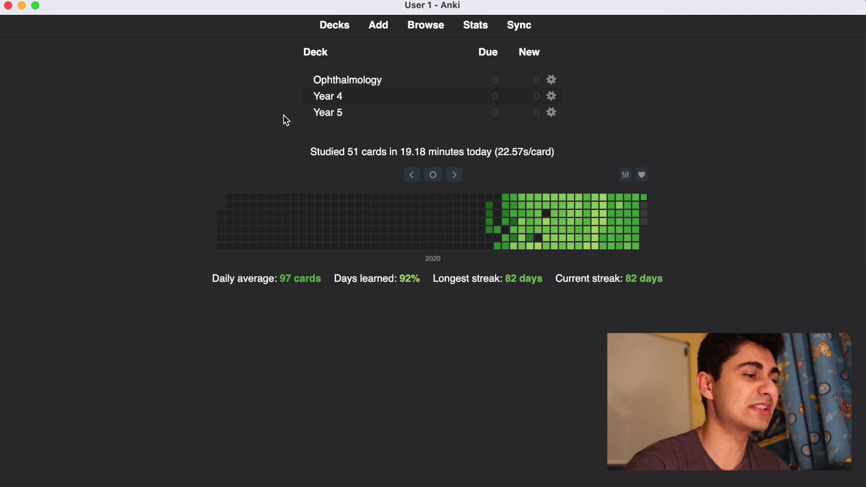
pyautogui.click(483, 28)
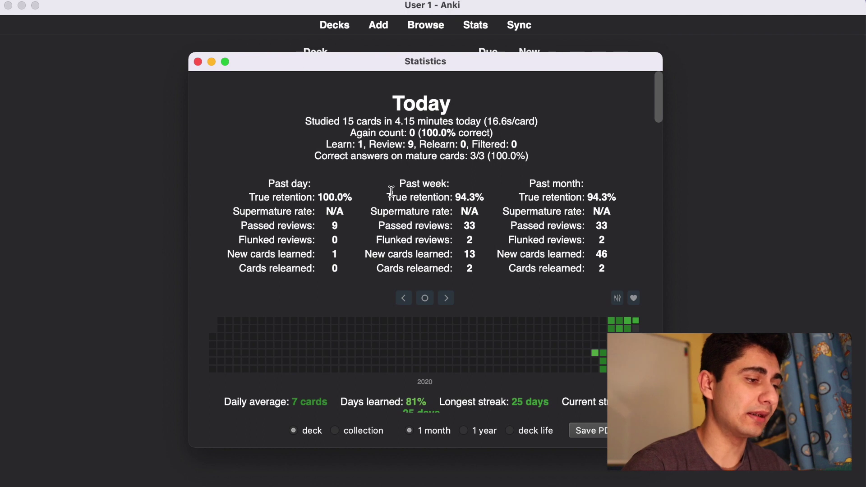
pyautogui.moveTo(387, 197); pyautogui.dragTo(489, 201)
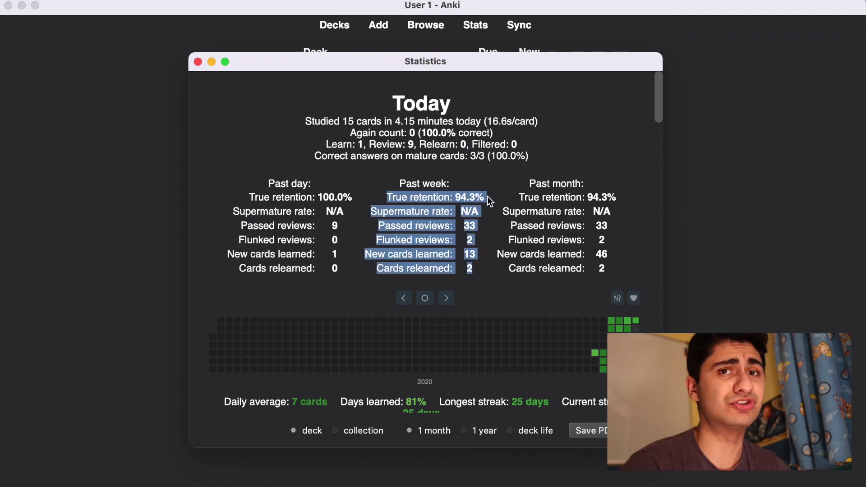
pyautogui.click(483, 195)
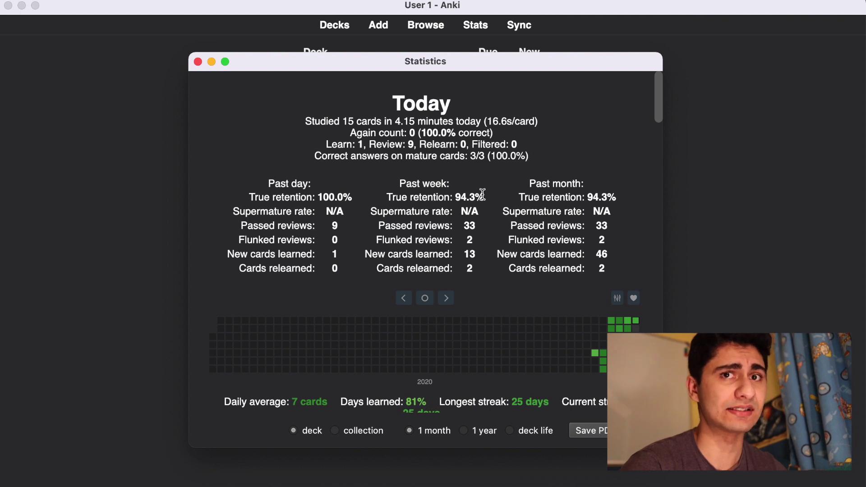
pyautogui.moveTo(483, 195)
pyautogui.mouseDown()
pyautogui.moveTo(396, 195)
pyautogui.moveTo(487, 196)
pyautogui.mouseUp()
pyautogui.click(378, 196)
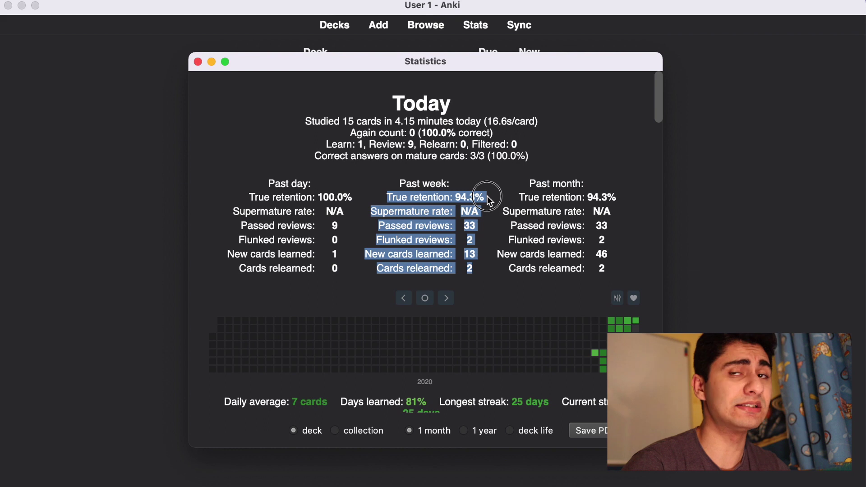
pyautogui.click(483, 196)
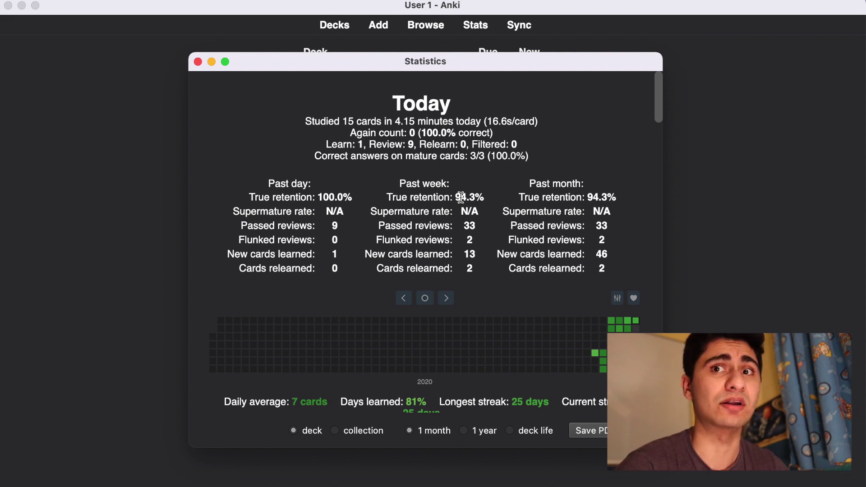
pyautogui.scroll(-1, 380, 205)
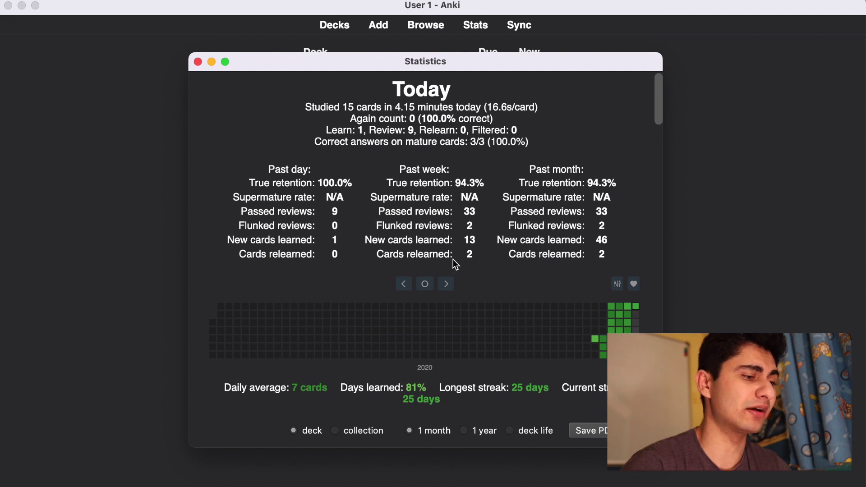
pyautogui.moveTo(387, 183); pyautogui.dragTo(481, 183)
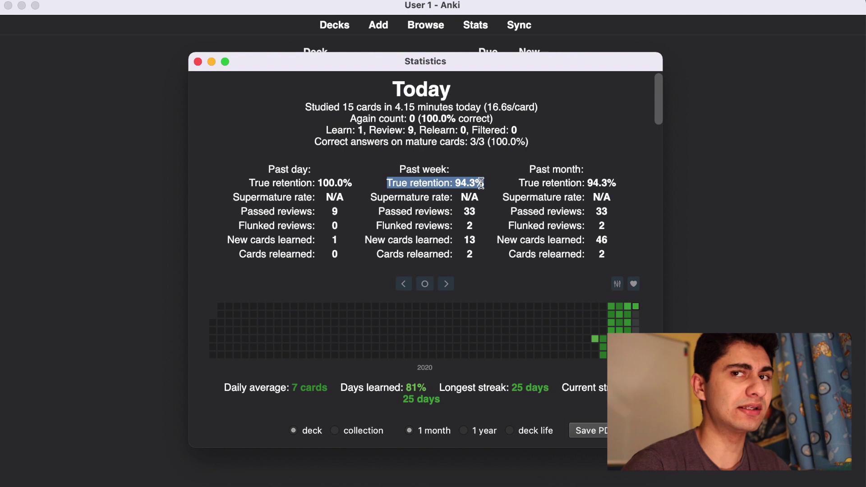